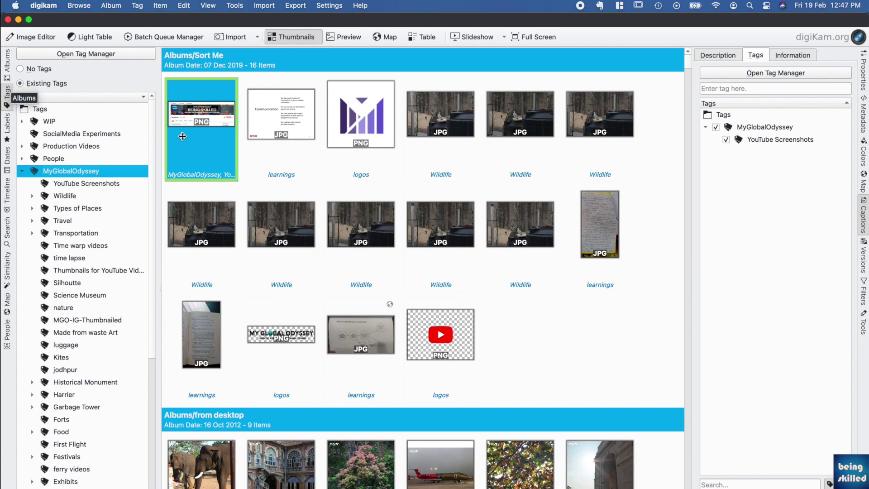
mouse_move(421, 245)
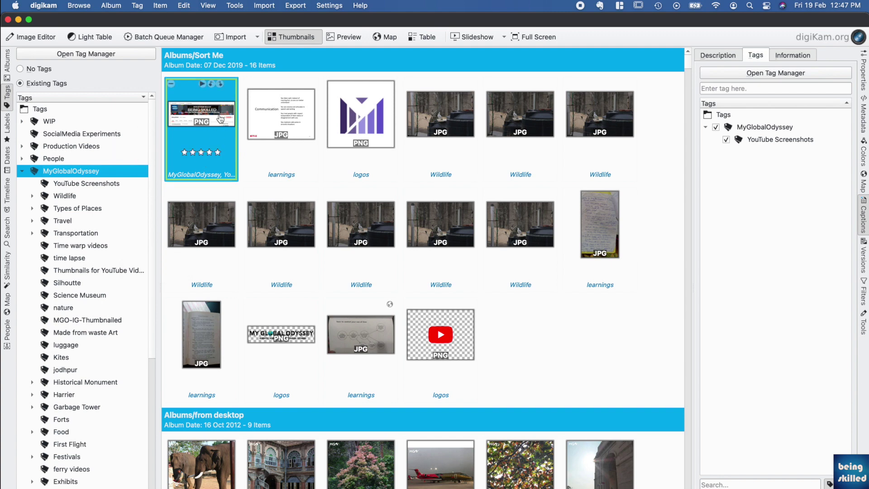
Show the actions for the logos image, then select the thumbnails from the first through logos.
left_click(213, 136)
right_click(350, 120)
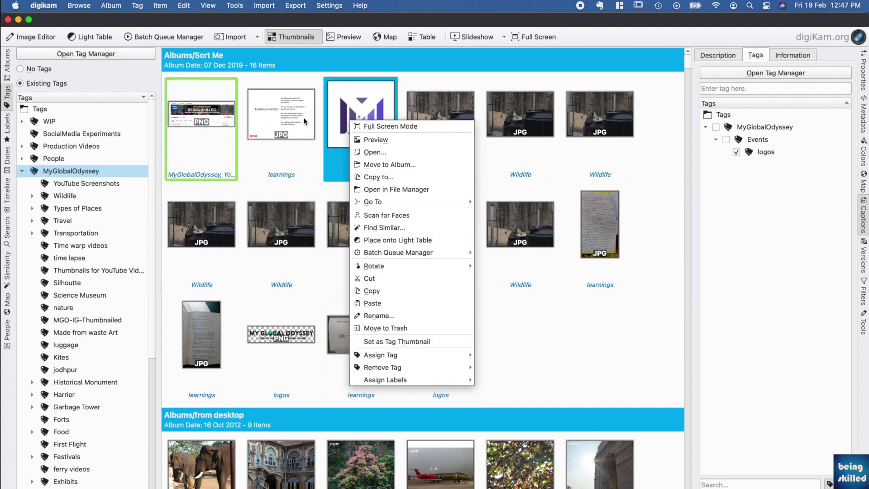
left_click(229, 124)
left_click(229, 124)
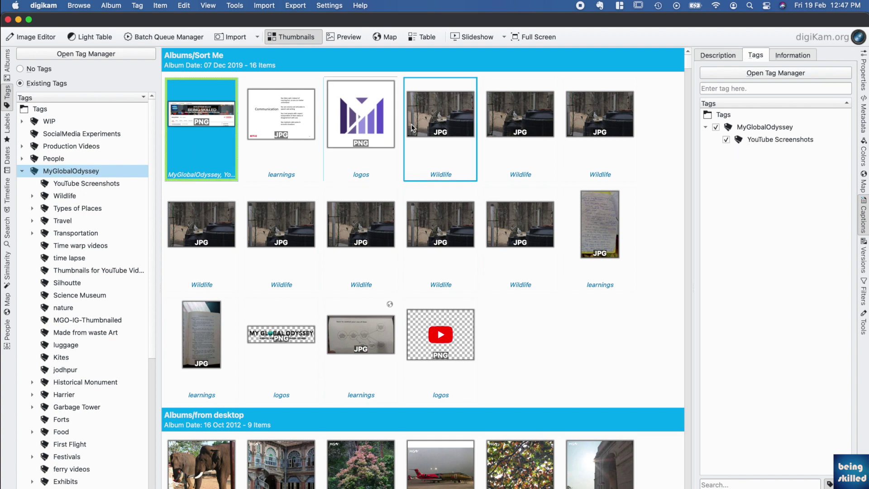
left_click(394, 118, "shift")
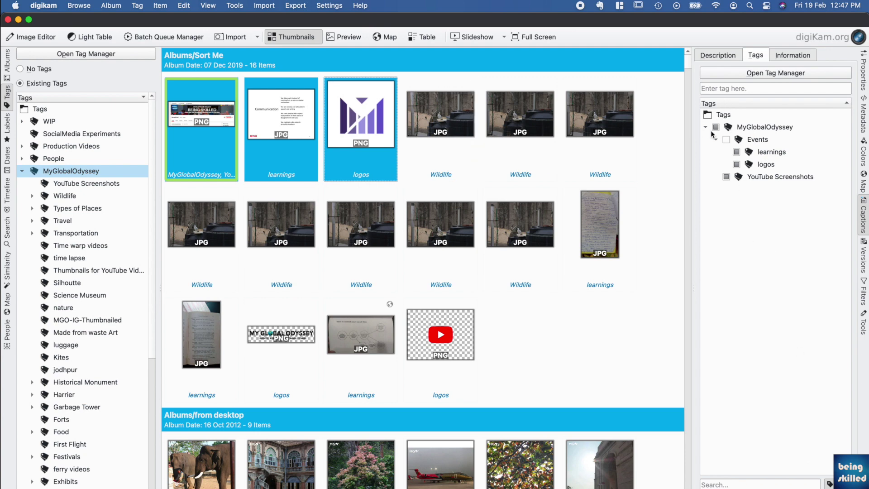
Select only the logos image to see its MyGlobalOdyssey/Events/logos tag.
left_click(378, 136)
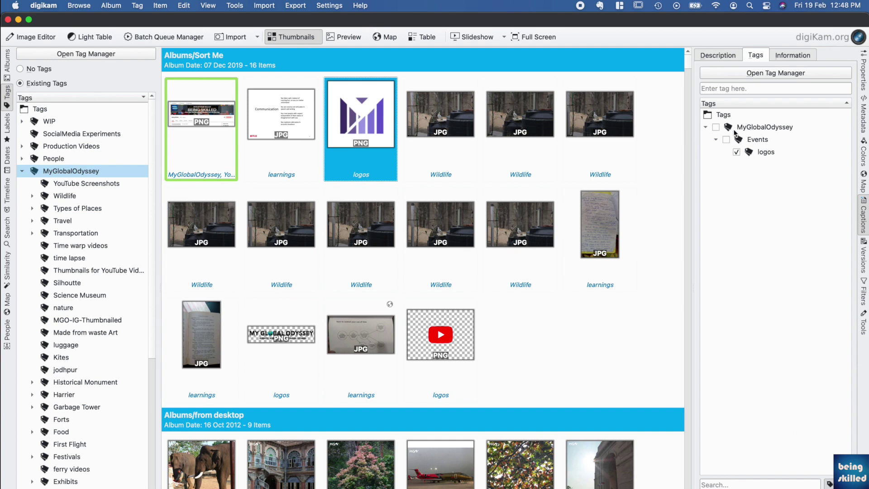
mouse_move(359, 110)
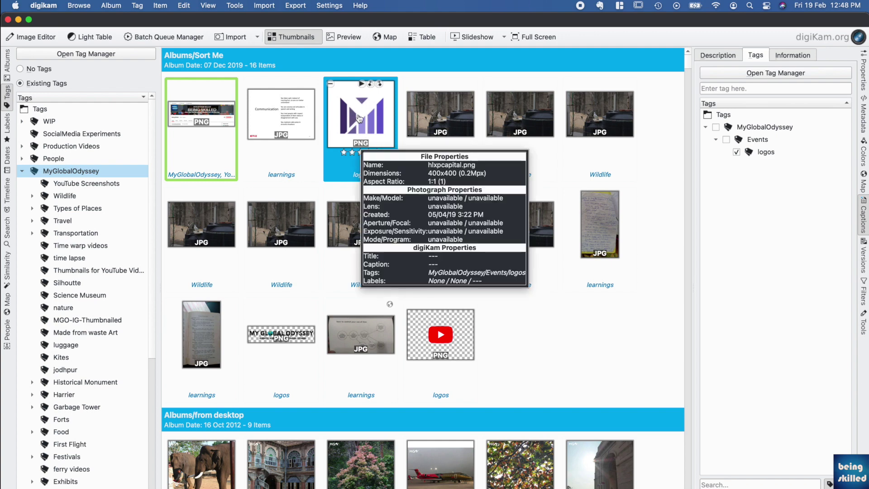
mouse_move(448, 380)
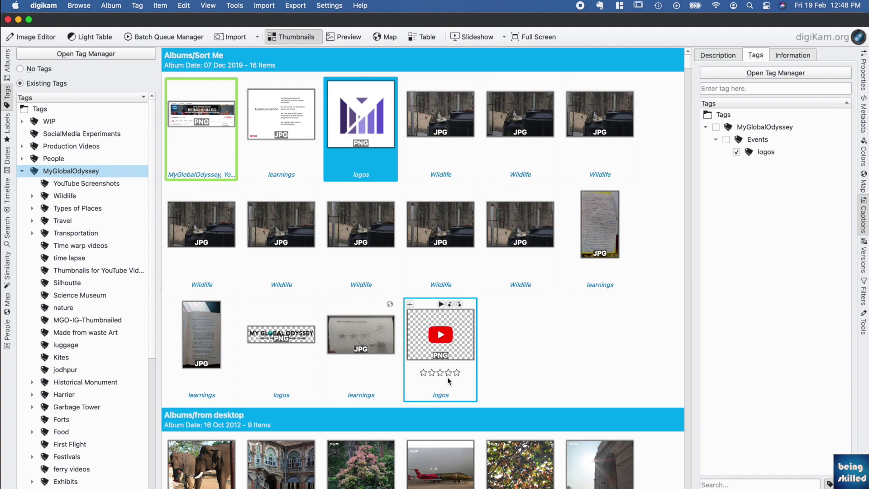
In Chrome, search Google for 'digikam' and open the official digikam.org home page.
key("super+Tab")
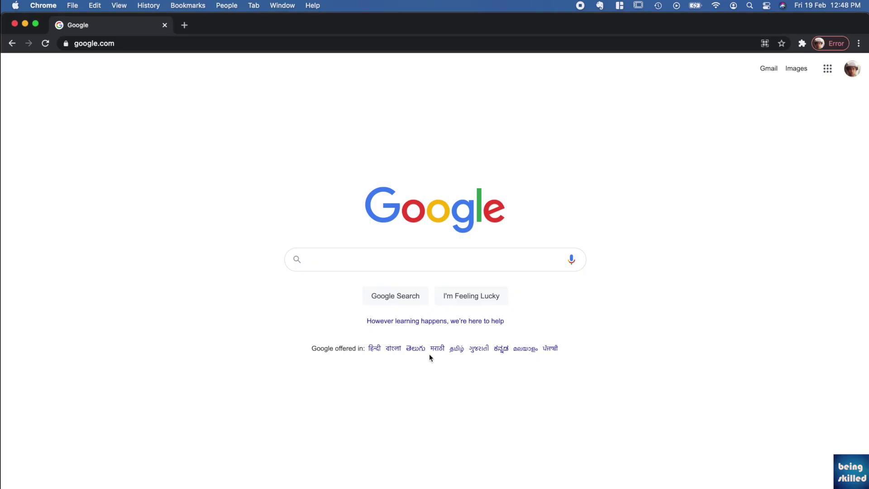
type("digikam")
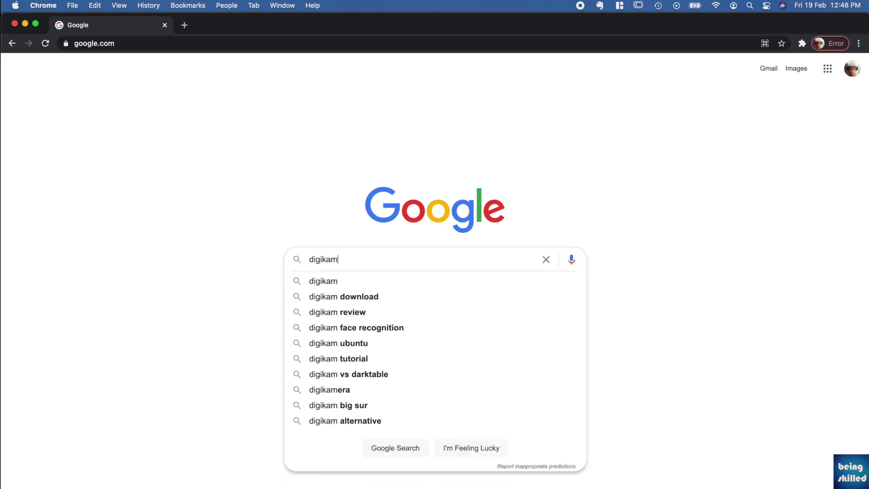
key("Return")
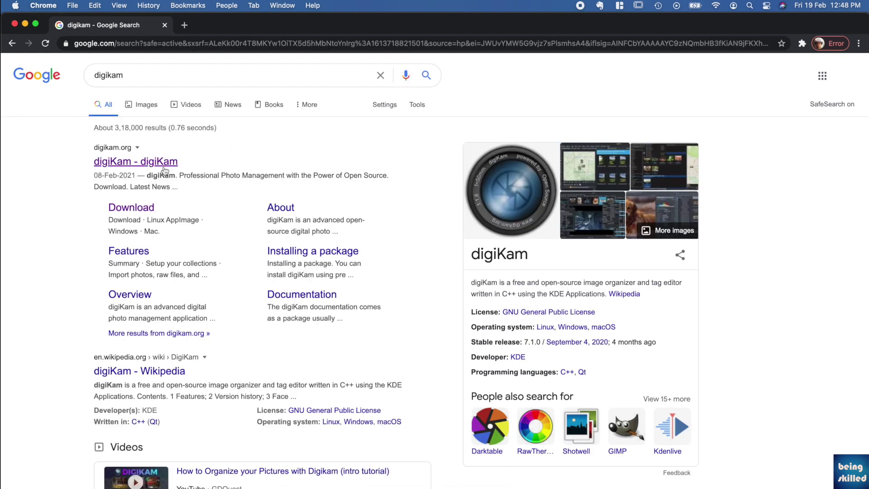
left_click(134, 163)
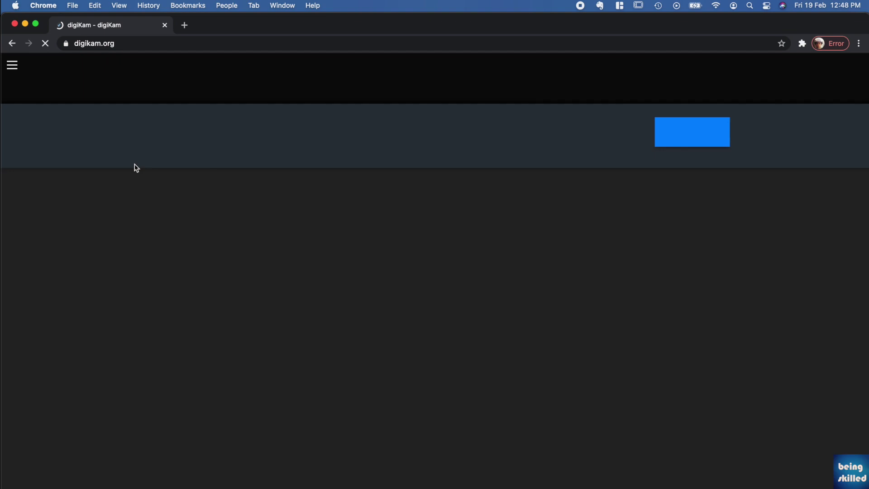
scroll(362, 212, "down", 3)
scroll(522, 262, "down", 15)
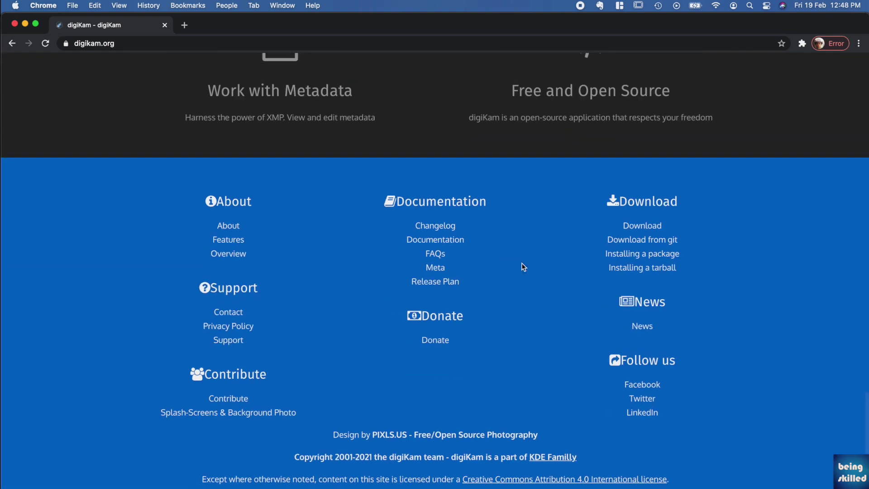
scroll(521, 266, "up", 20)
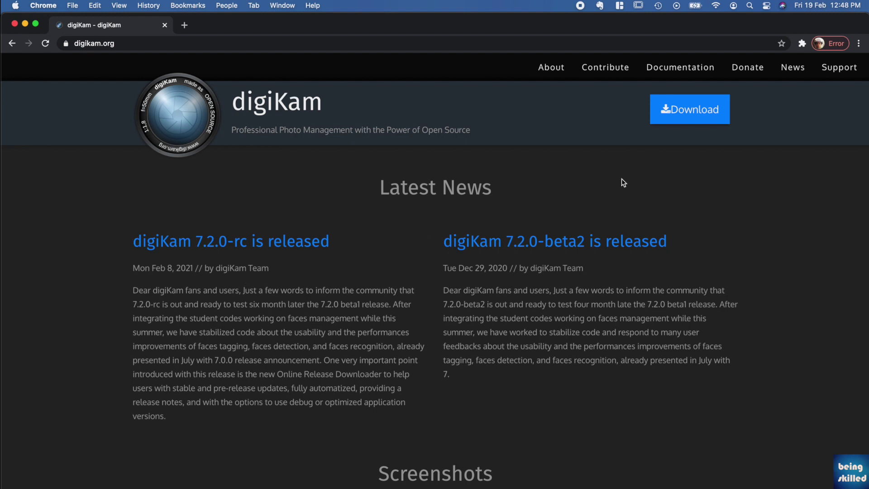
Open the digiKam Download page and choose the Windows 64-bit installer.
left_click(687, 127)
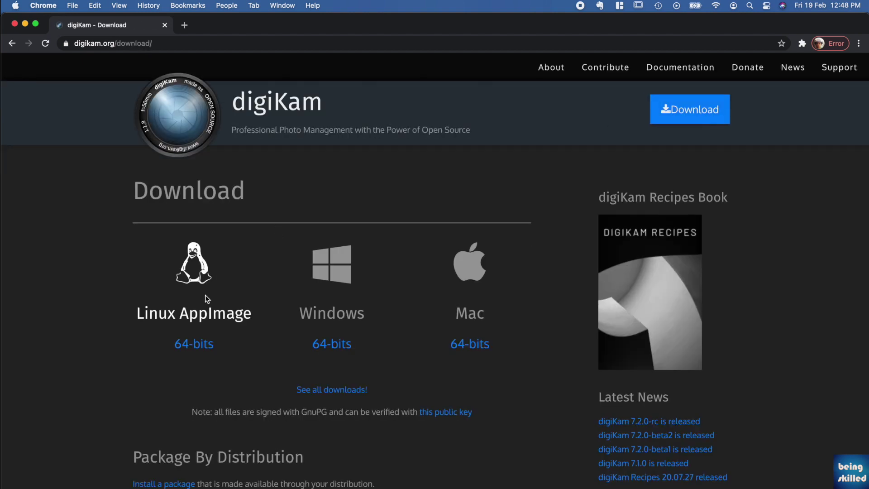
scroll(207, 299, "down", 2)
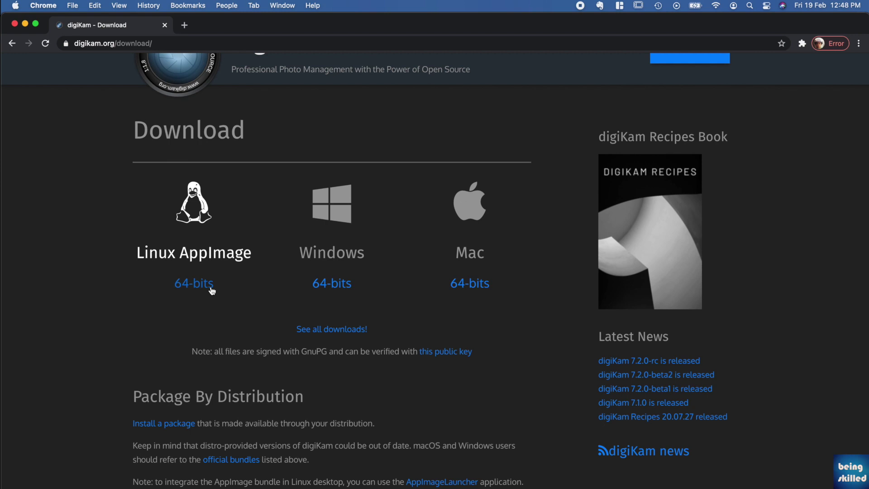
left_click(344, 285)
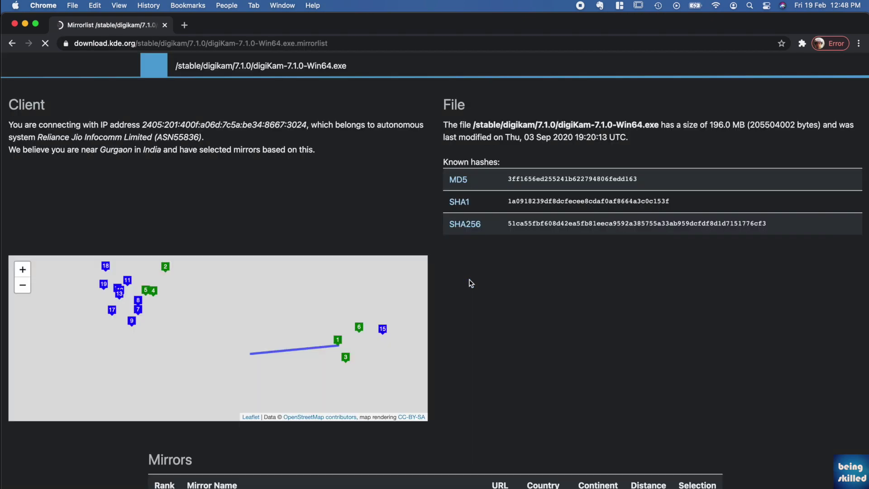
scroll(240, 234, "down", 3)
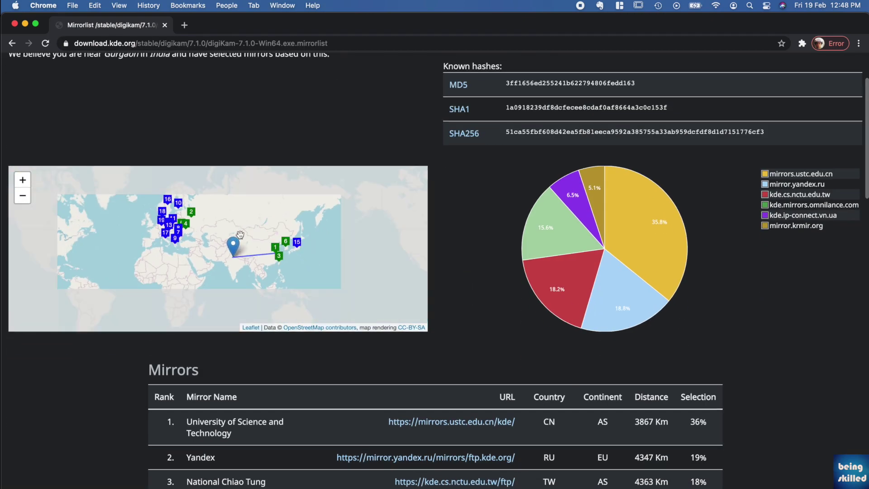
scroll(240, 234, "down", 15)
scroll(289, 238, "up", 9)
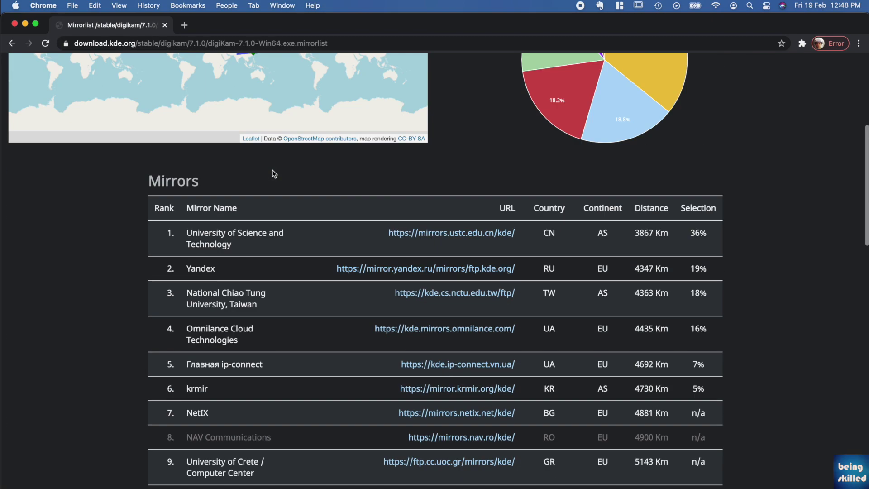
scroll(281, 174, "up", 2)
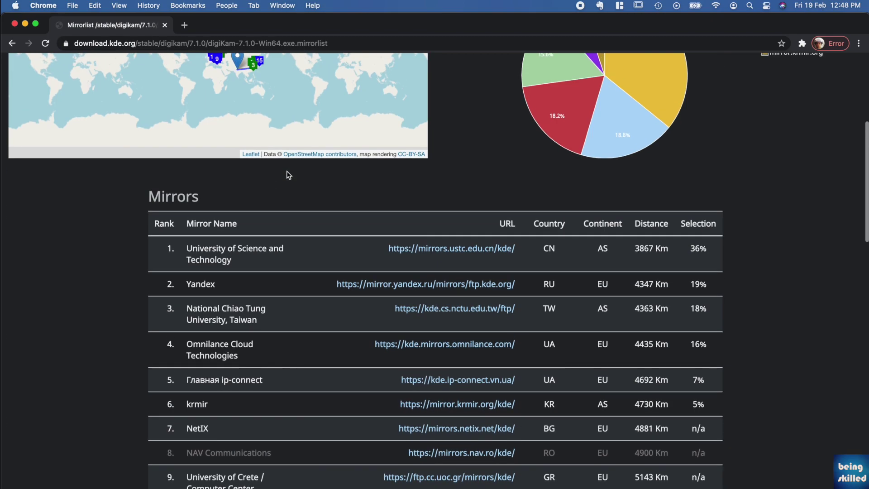
Start downloading digiKam-7.1.0-Win64.exe from the top-ranked mirror and dismiss the download options.
left_click(435, 250)
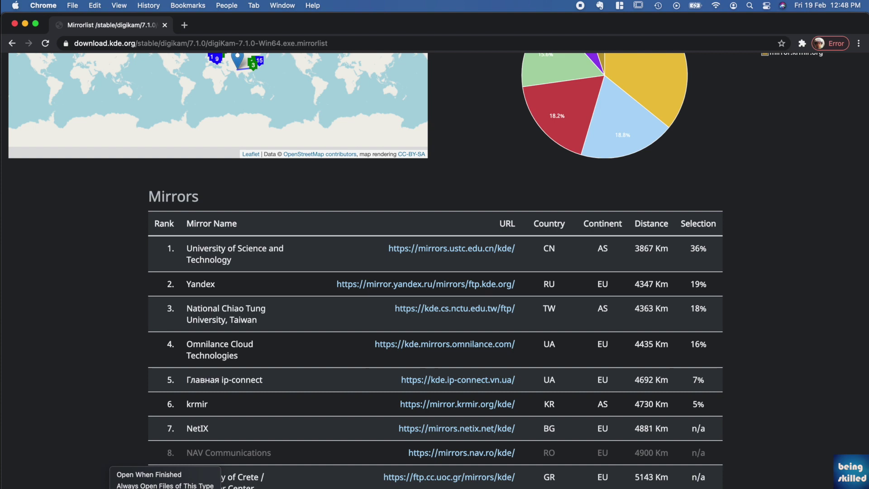
key("Escape")
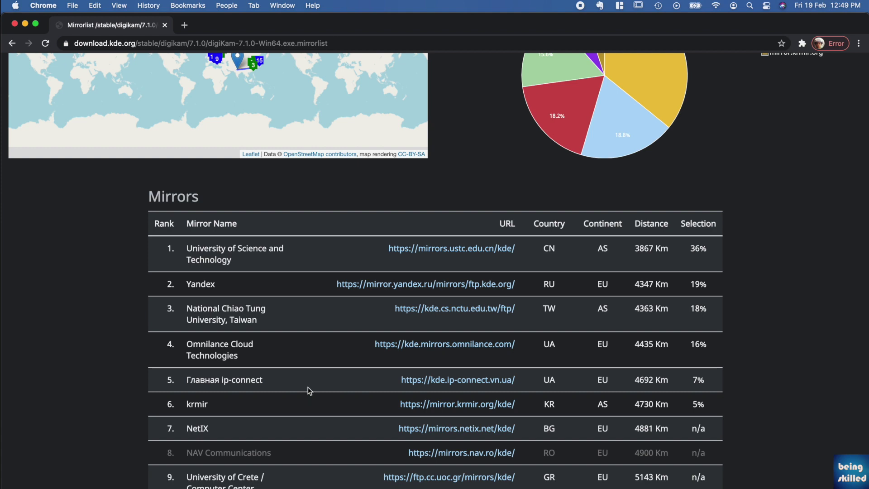
scroll(491, 155, "up", 6)
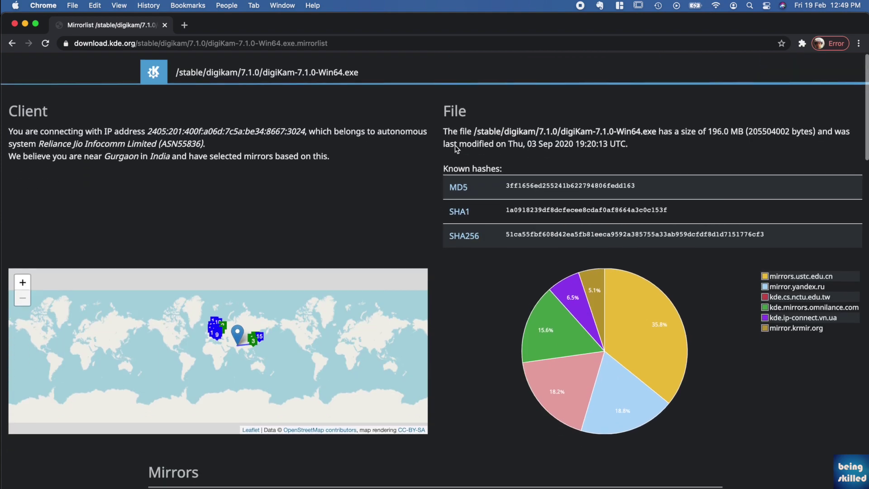
Return to the Download page and browse the mirror list for the Mac 64-bit digiKam 7.1.0 package.
left_click(14, 47)
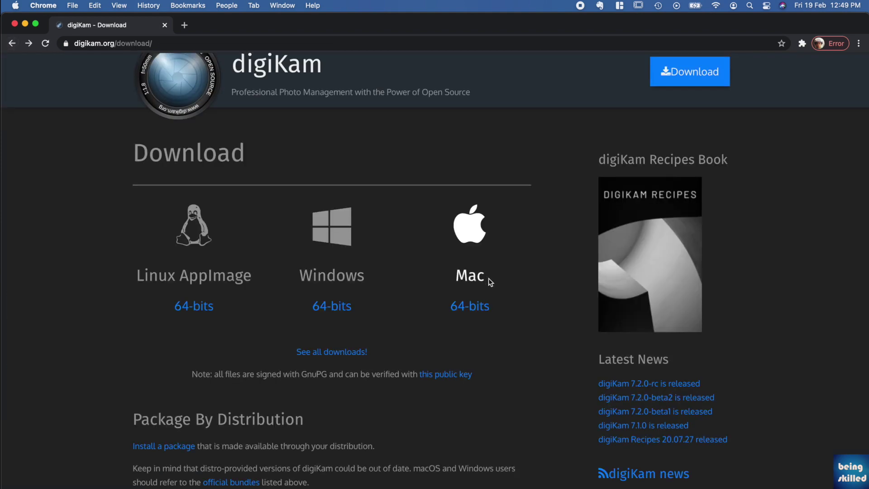
left_click(476, 307)
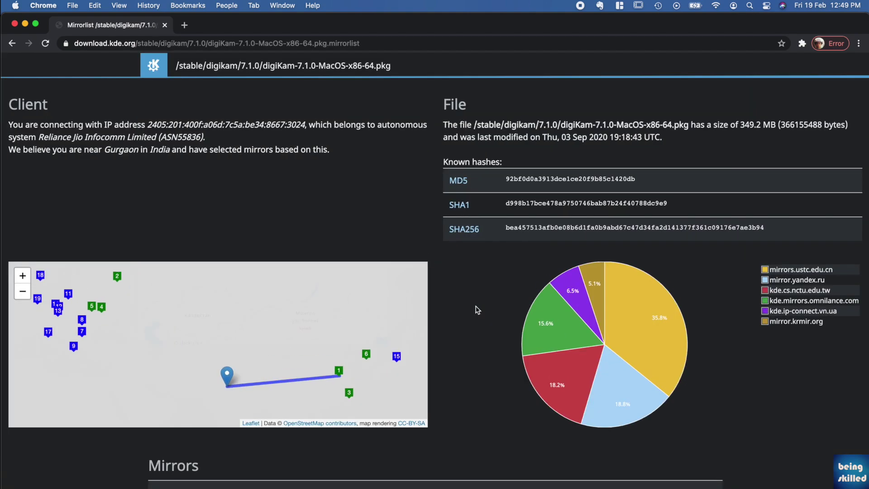
scroll(477, 310, "down", 5)
scroll(393, 396, "down", 2)
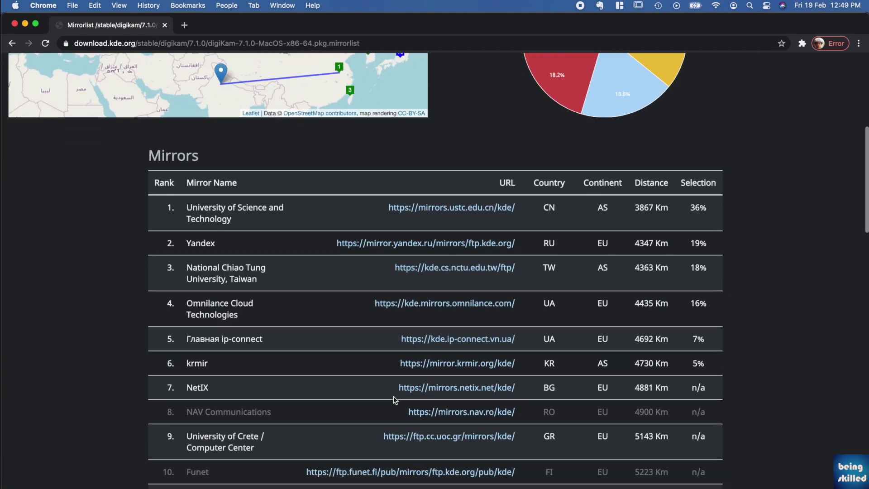
scroll(351, 246, "up", 4)
scroll(351, 246, "up", 5)
scroll(372, 317, "down", 4)
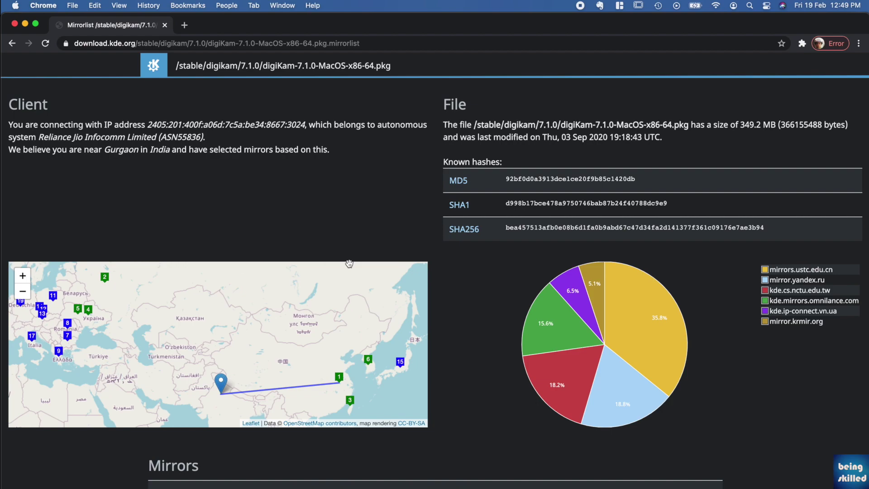
scroll(519, 390, "down", 3)
scroll(519, 390, "down", 5)
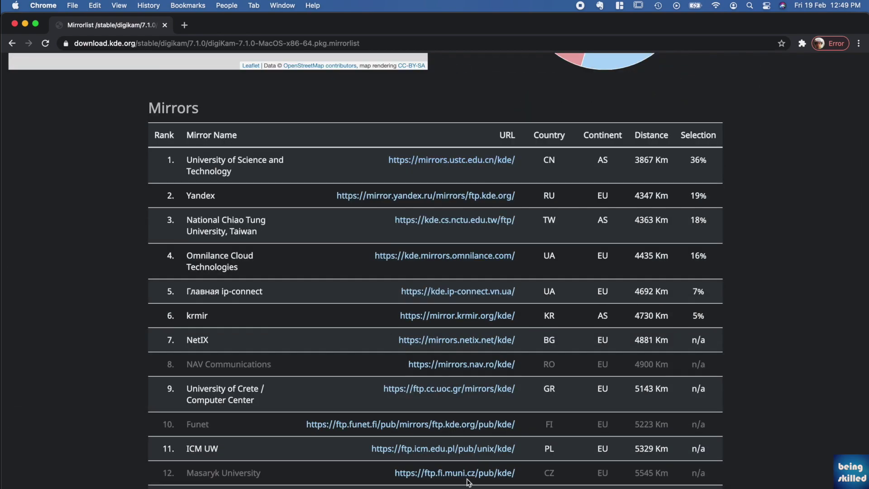
scroll(474, 163, "down", 7)
scroll(462, 222, "up", 3)
scroll(462, 222, "down", 12)
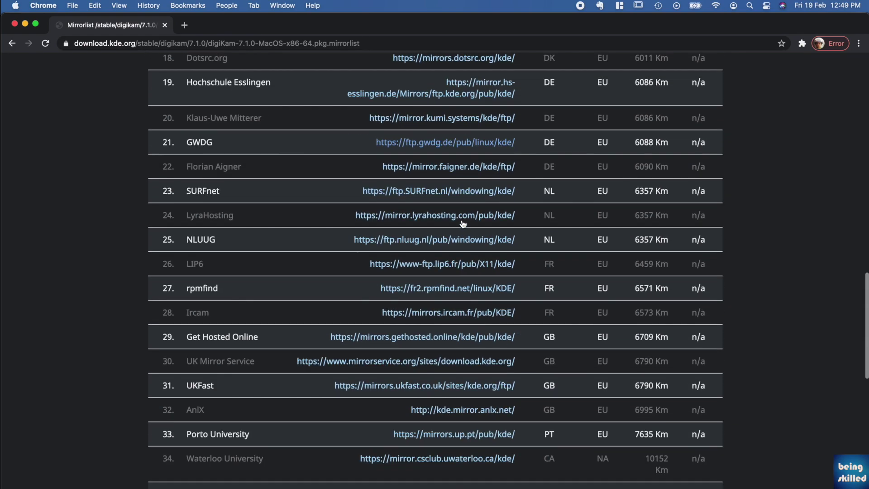
scroll(458, 154, "up", 10)
scroll(458, 153, "up", 12)
scroll(458, 154, "down", 6)
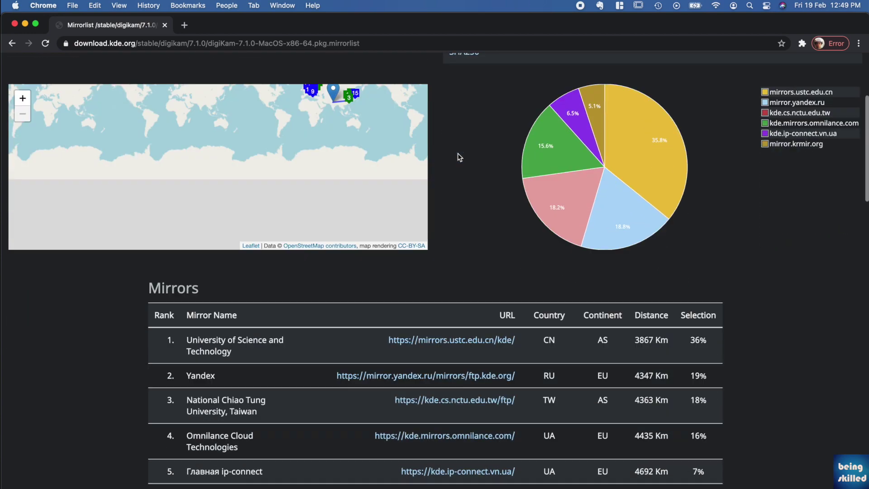
scroll(568, 294, "down", 2)
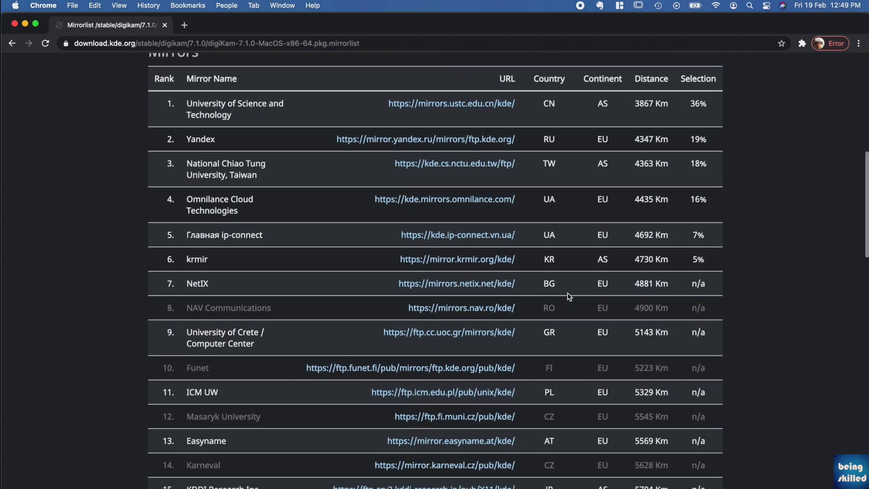
scroll(545, 289, "down", 5)
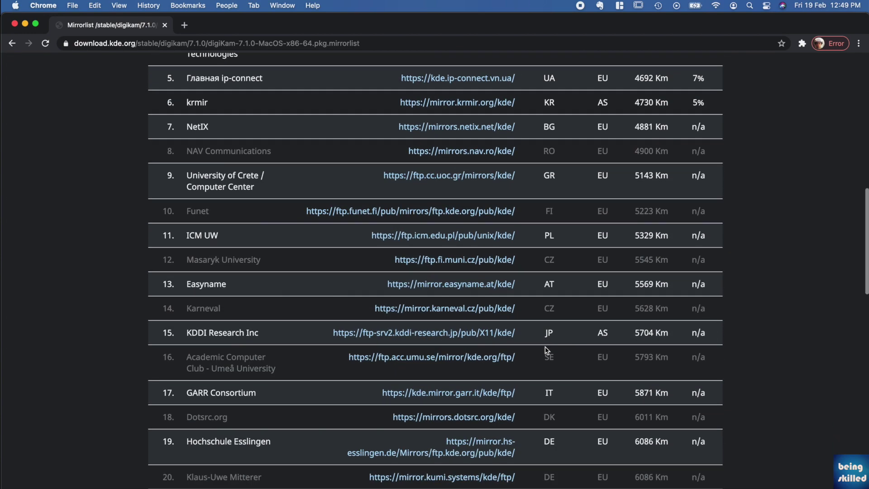
scroll(547, 350, "down", 4)
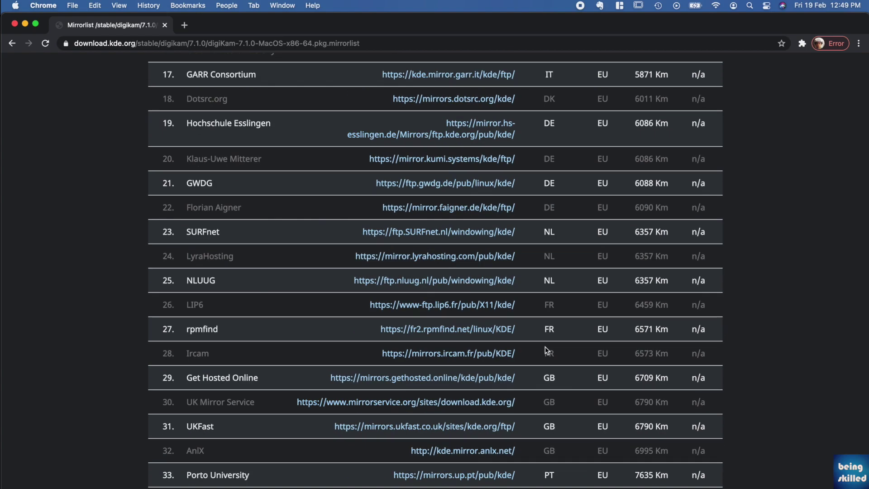
scroll(539, 279, "up", 15)
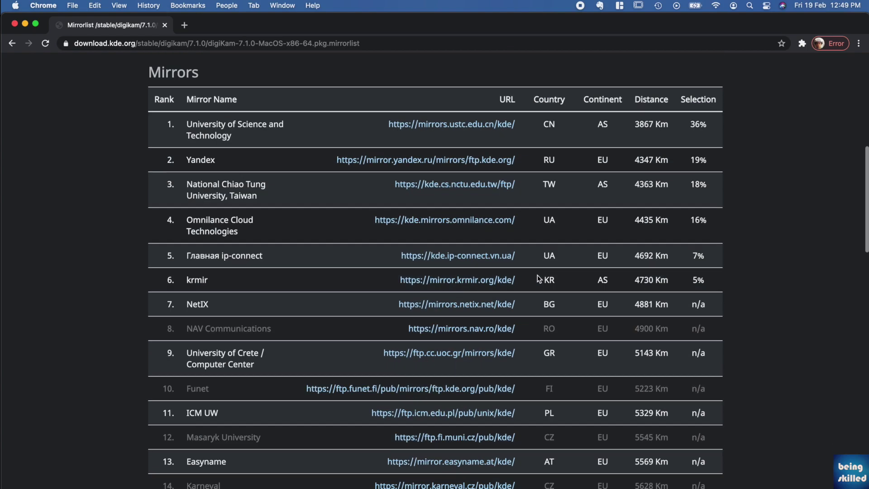
scroll(538, 278, "down", 8)
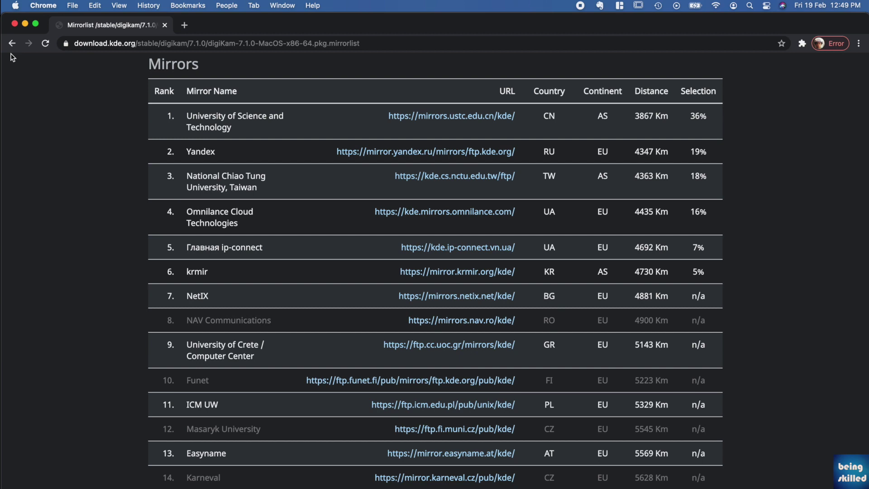
Go back to the digiKam Download page with its Linux, Windows and Mac options.
left_click(12, 43)
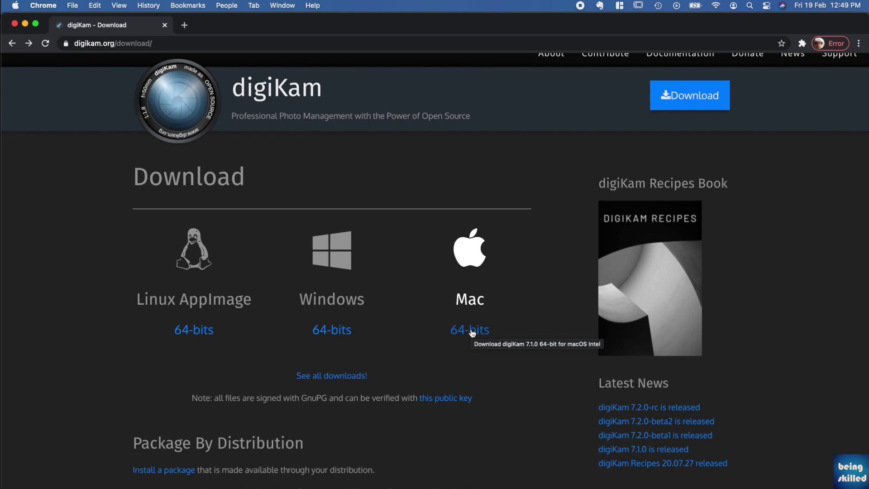
scroll(398, 320, "down", 2)
scroll(398, 320, "up", 3)
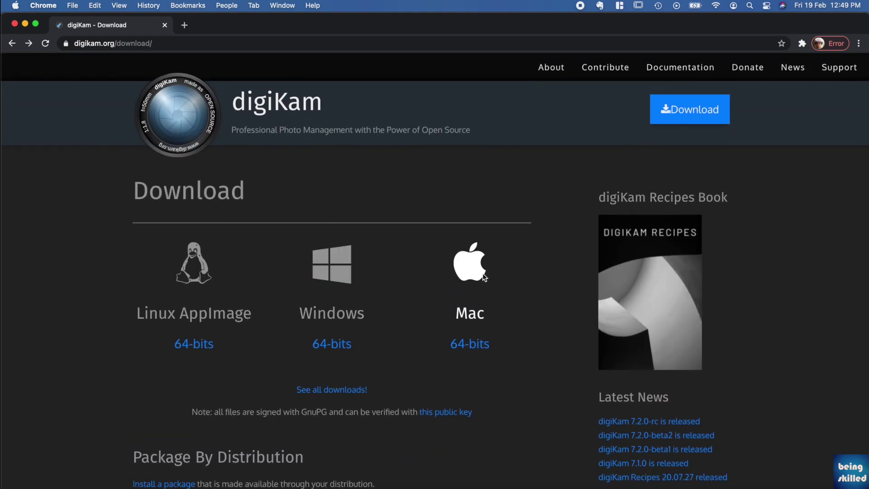
scroll(483, 276, "down", 3)
scroll(482, 276, "up", 1)
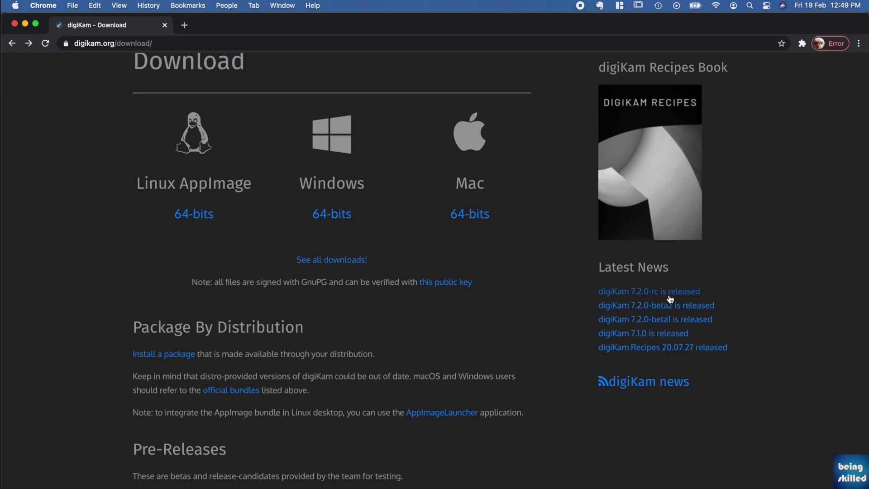
Open the 'digiKam 7.2.0-rc is released' announcement and read the paragraph on where the release files are.
left_click(675, 299)
scroll(492, 267, "down", 5)
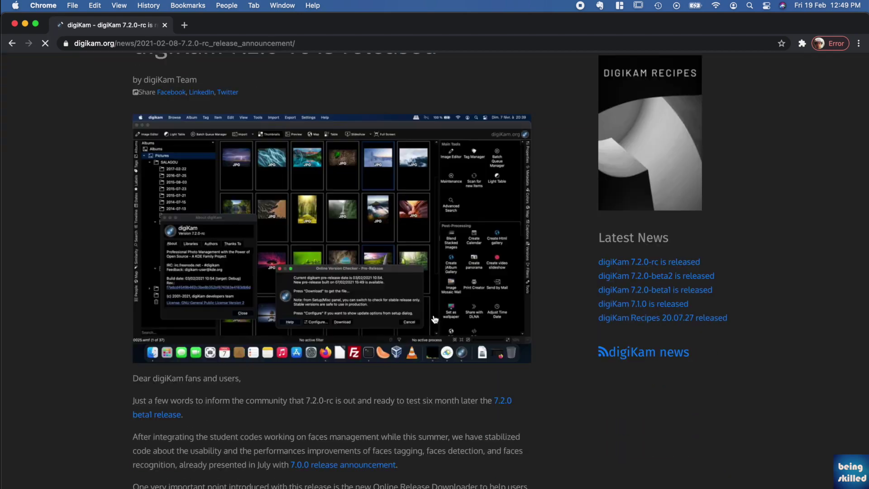
scroll(492, 268, "up", 3)
scroll(399, 129, "down", 3)
scroll(400, 132, "up", 5)
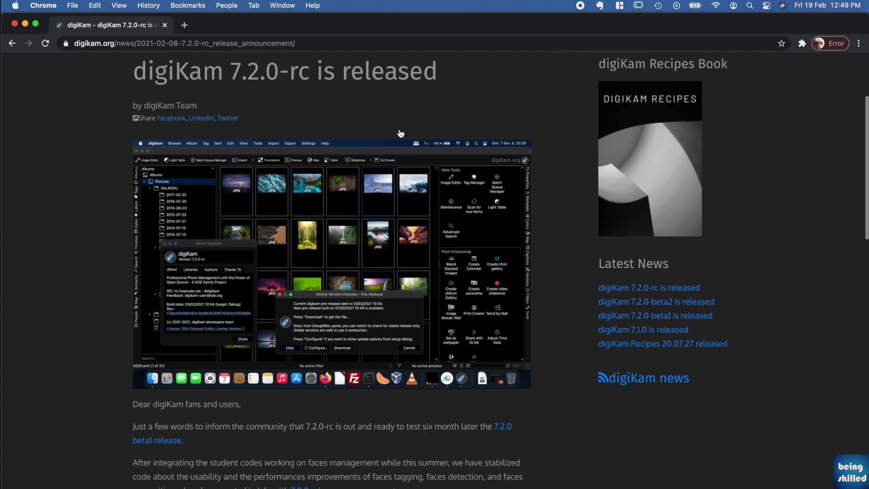
scroll(403, 161, "down", 4)
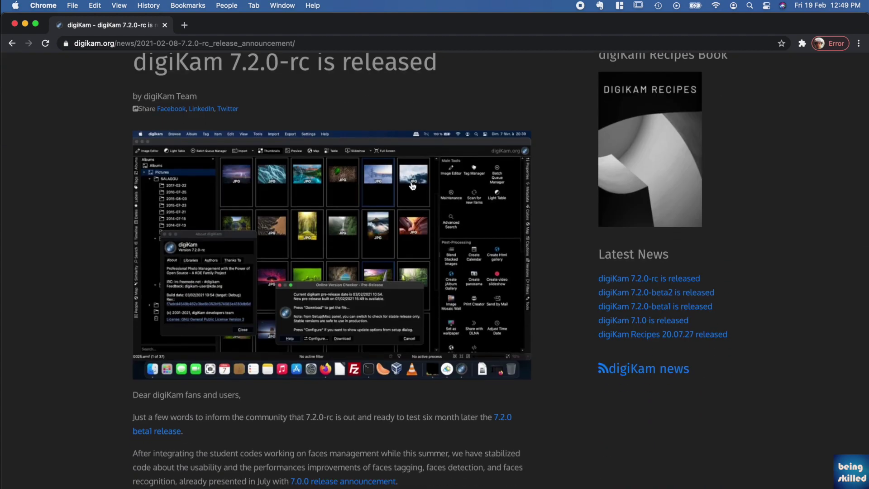
scroll(412, 186, "down", 2)
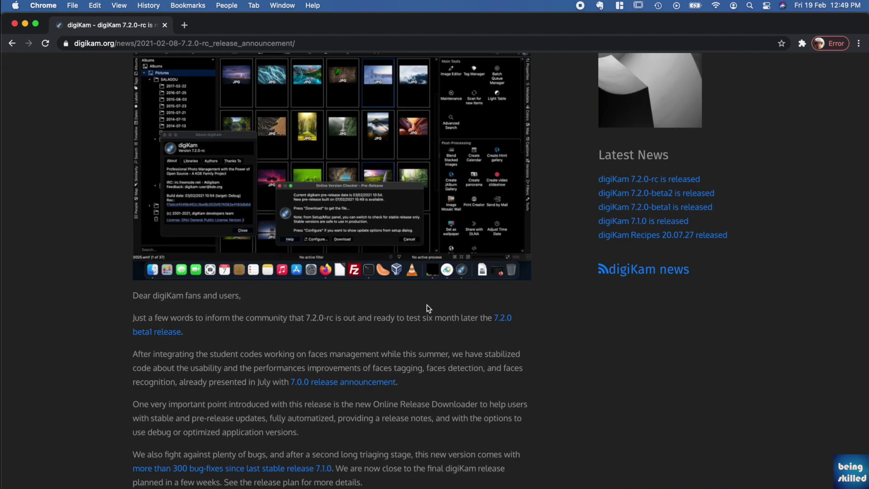
scroll(453, 352, "down", 3)
scroll(453, 351, "up", 10)
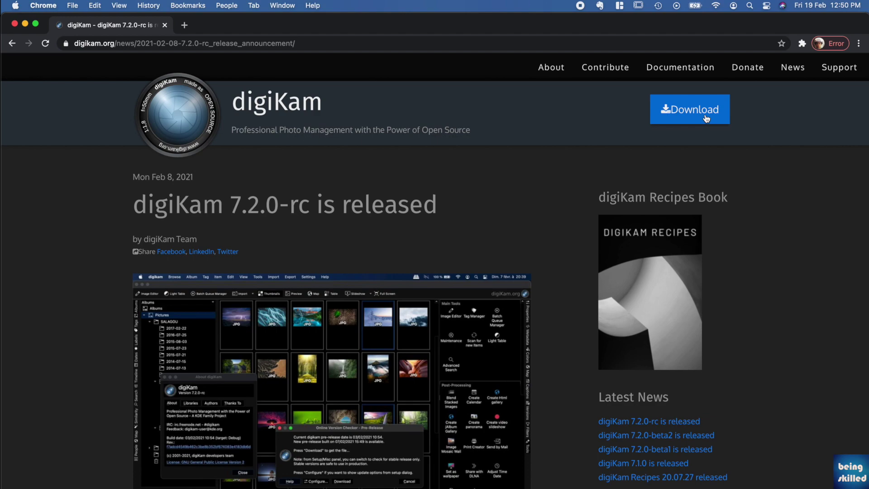
scroll(543, 137, "down", 15)
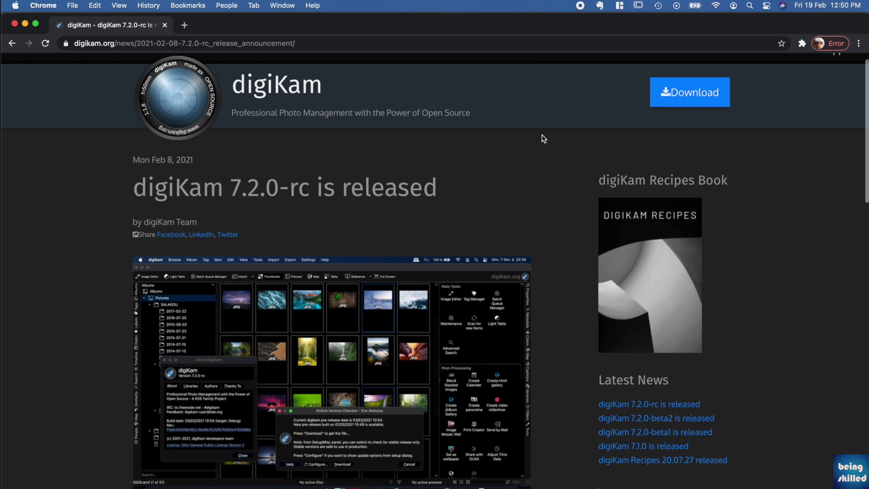
scroll(542, 134, "up", 3)
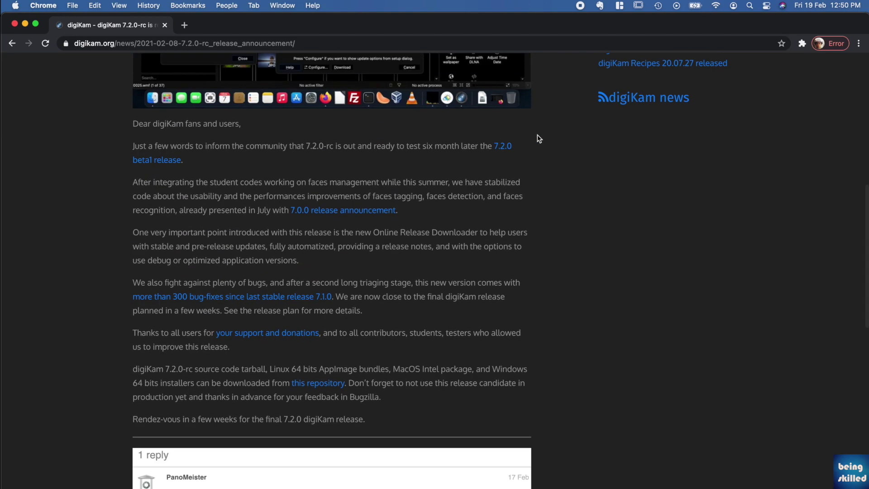
left_click_drag(148, 369, 248, 398)
left_click(308, 397)
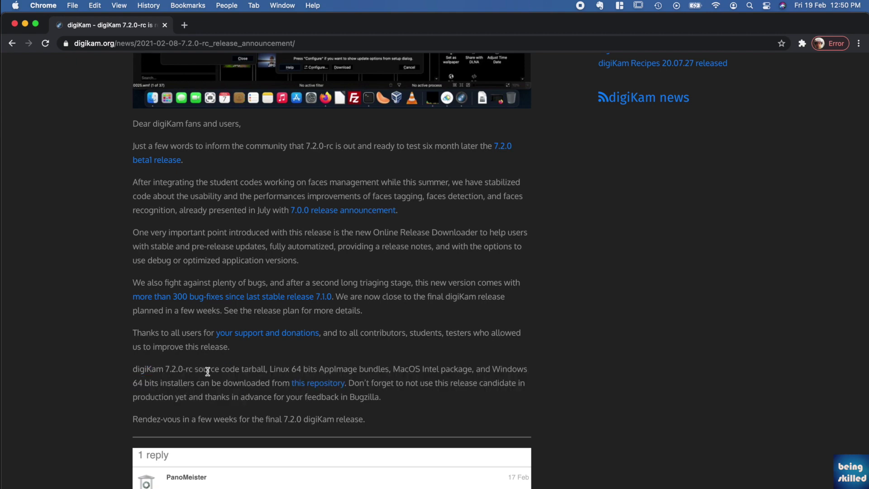
Open the release repository and inspect the digiKam-7.2.0-rc-MacOS-x86-64.pkg row and its date.
left_click(332, 384)
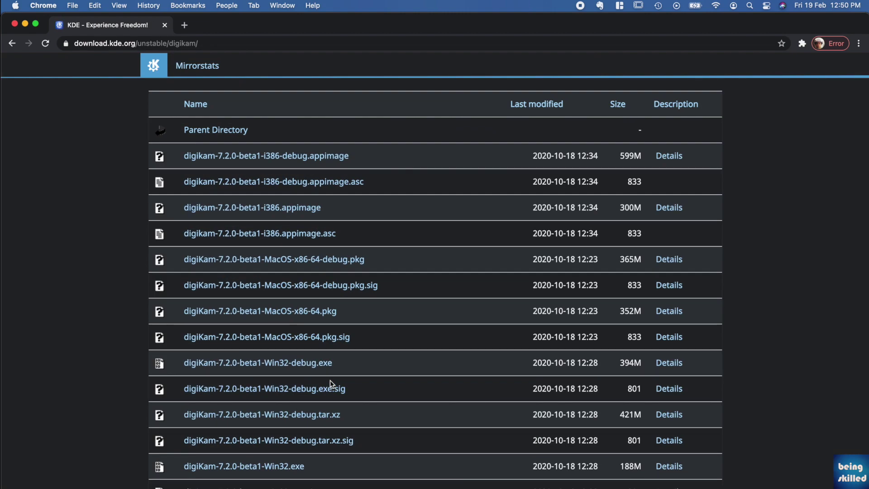
scroll(332, 385, "down", 2)
scroll(332, 384, "down", 20)
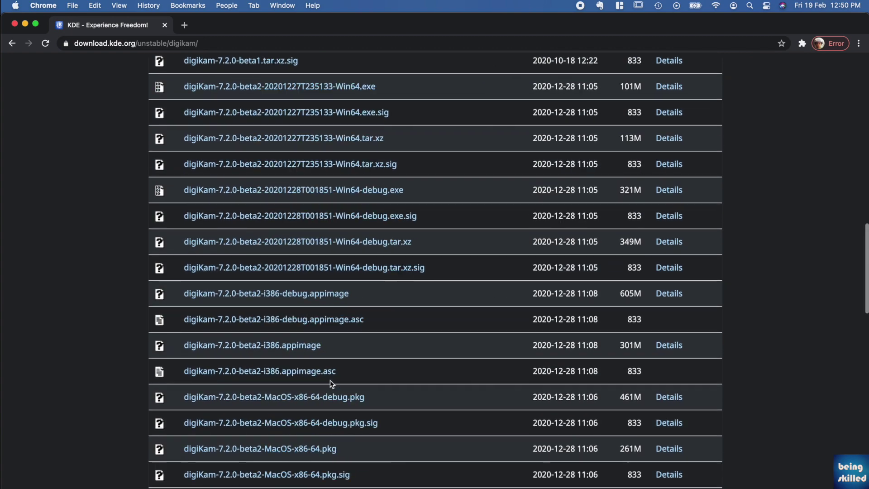
scroll(462, 294, "up", 5)
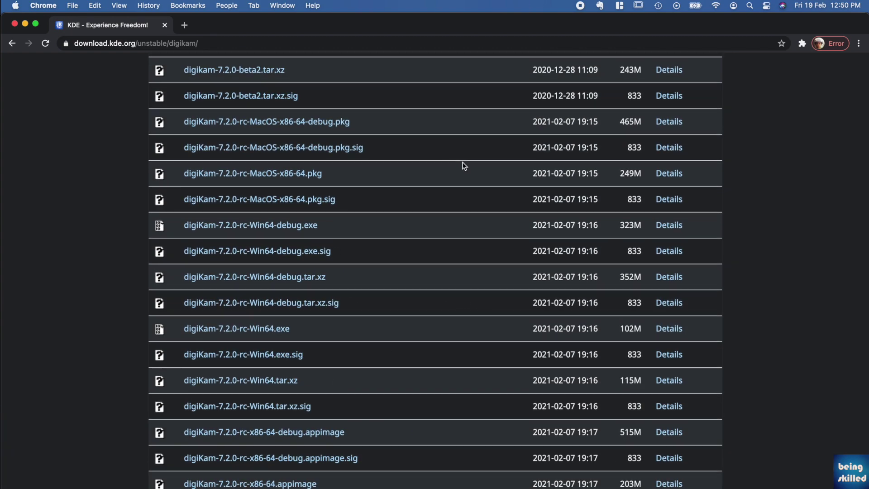
scroll(461, 165, "up", 1)
left_click_drag(558, 148, 577, 148)
scroll(564, 265, "down", 1)
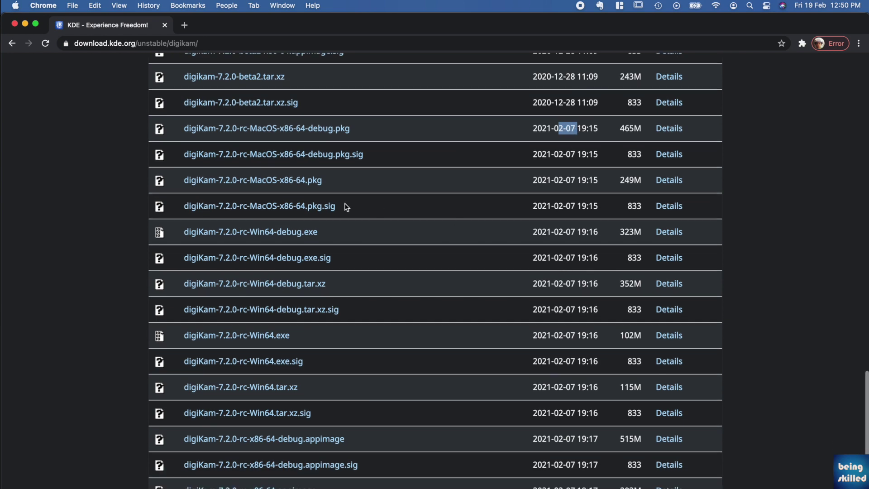
left_click_drag(323, 180, 182, 180)
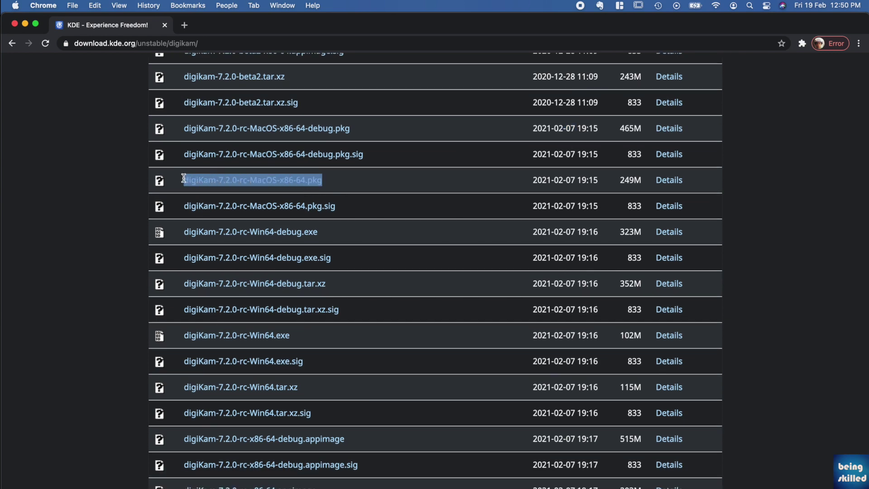
left_click(342, 187)
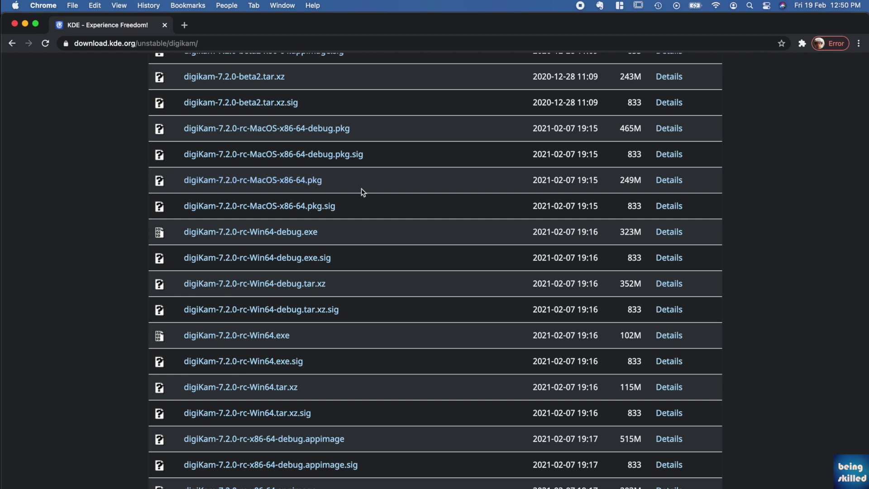
Go back to the 7.2.0-rc release announcement.
scroll(362, 188, "up", 10)
scroll(373, 195, "up", 3)
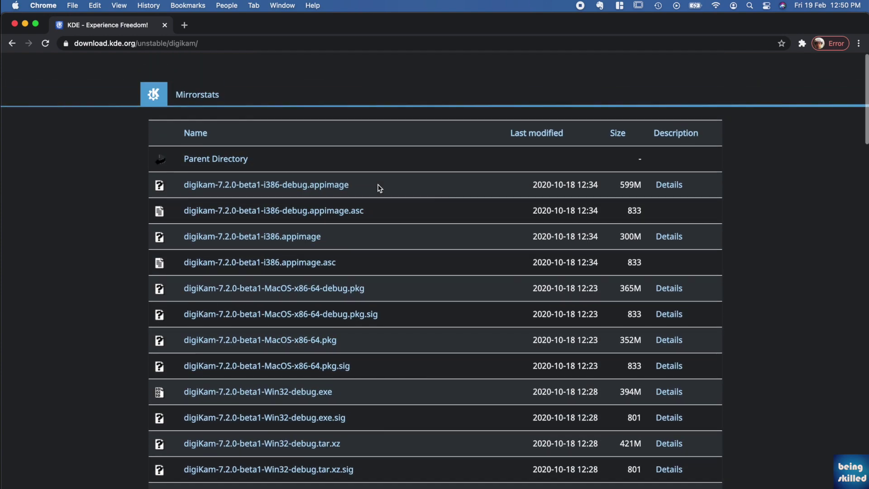
left_click(12, 44)
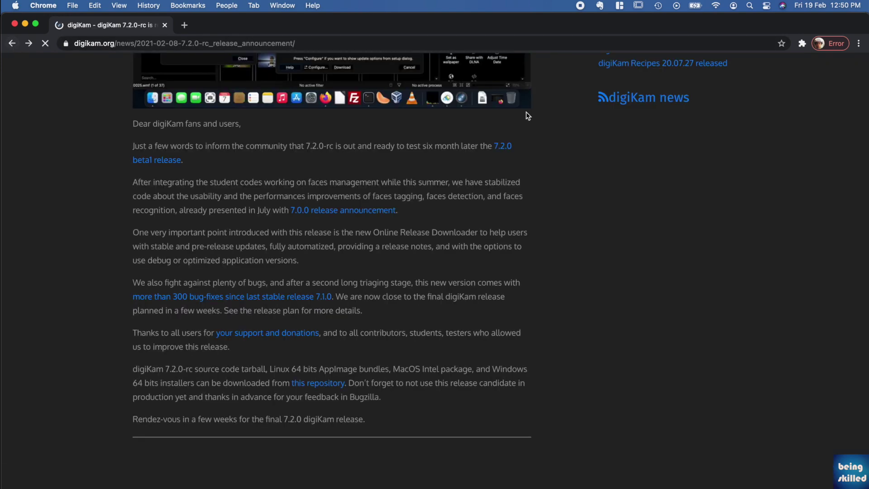
scroll(527, 112, "up", 10)
Revisit the digiKam download page, then switch to the Finder folder holding the downloaded .pkg.
left_click(685, 117)
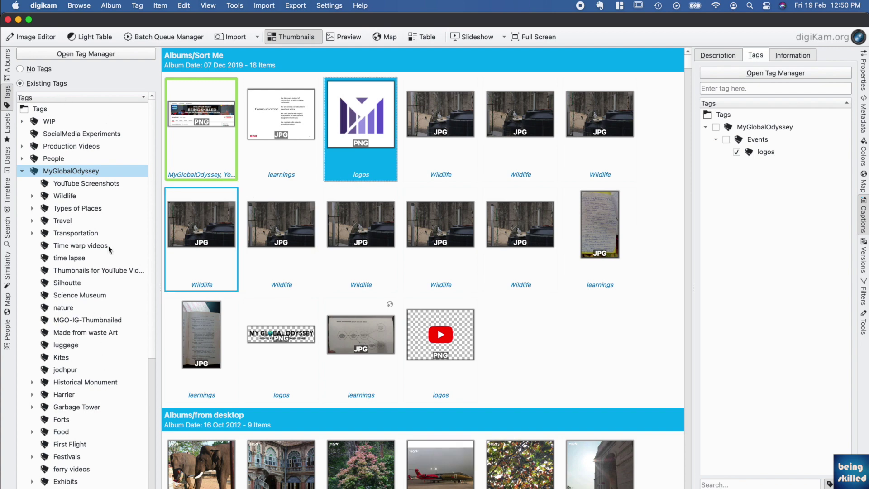
mouse_move(451, 208)
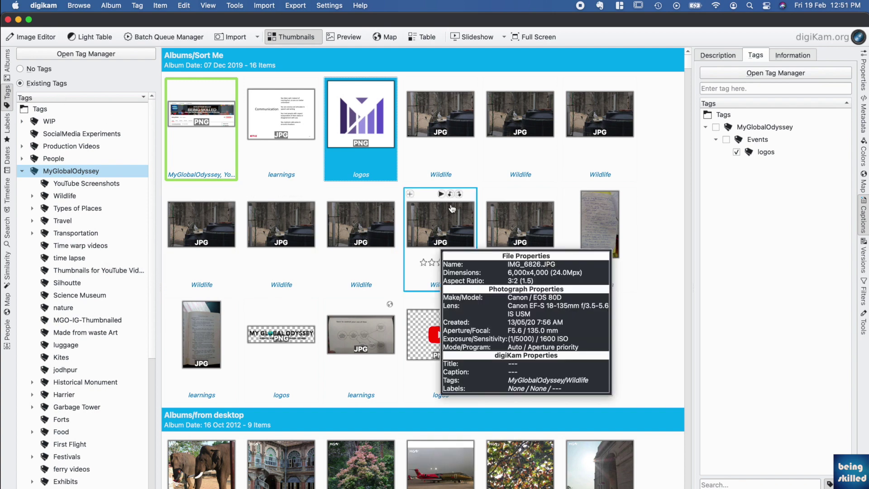
scroll(393, 199, "down", 15)
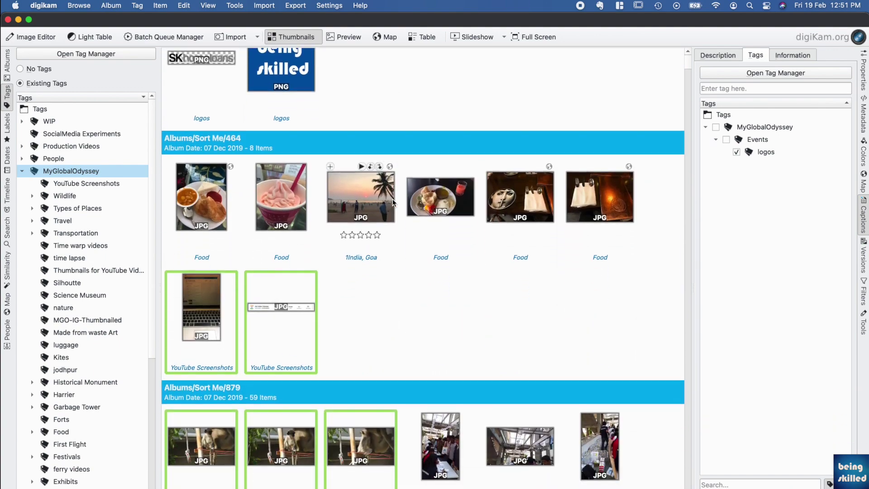
scroll(393, 199, "up", 10)
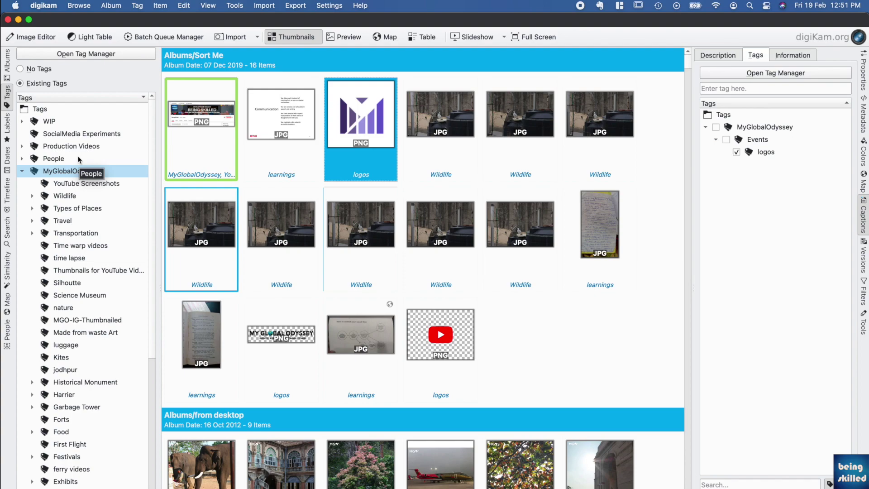
key("super+Tab")
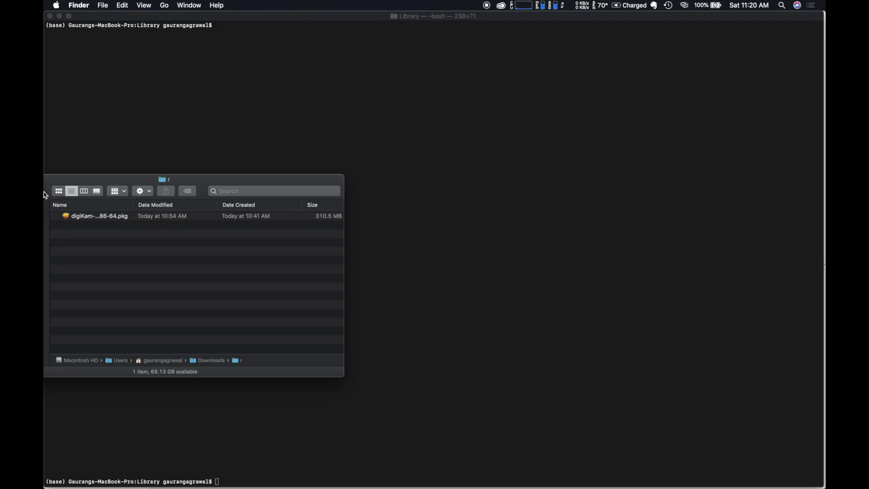
Launch the downloaded digiKam .pkg installer and read its introduction.
left_click(84, 220)
double_click(86, 220)
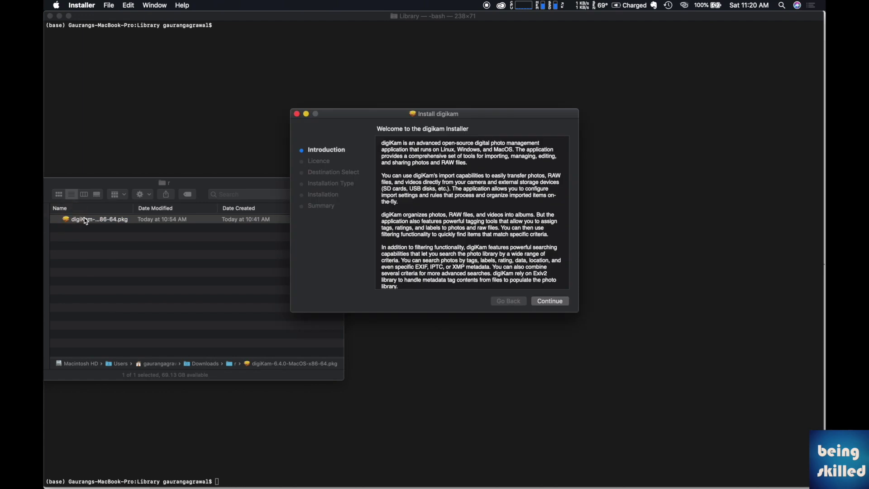
left_click_drag(404, 156, 461, 212)
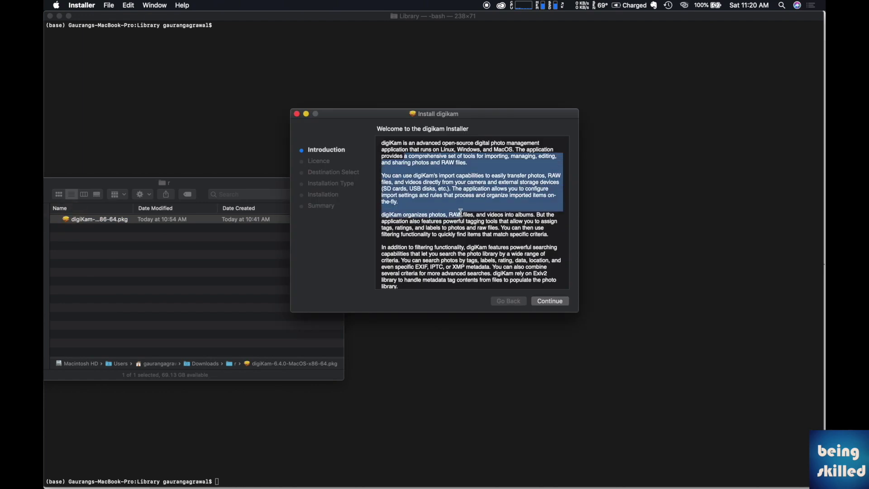
left_click(463, 215)
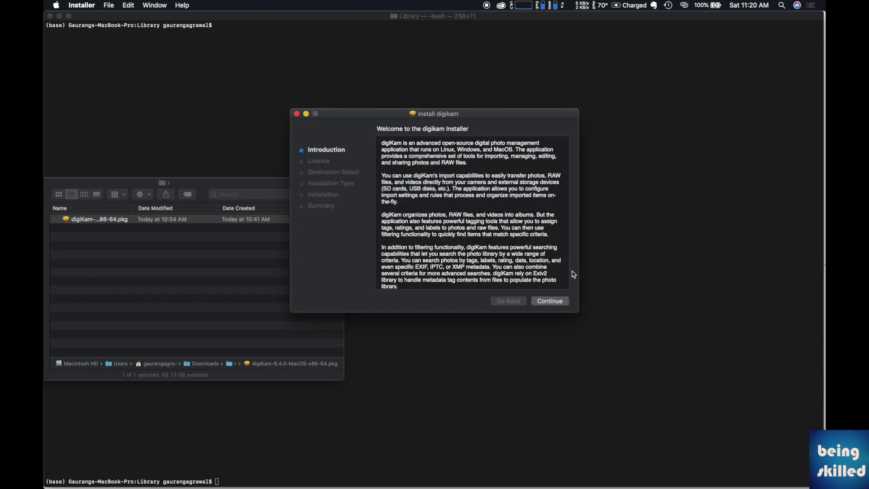
Accept the licence, install digiKam on Macintosh HD, then close the installer keeping the package.
left_click(566, 304)
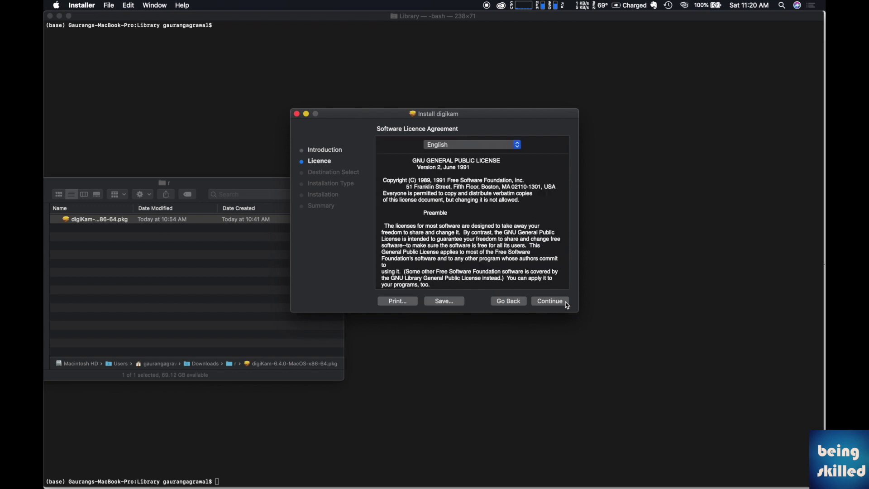
left_click(566, 304)
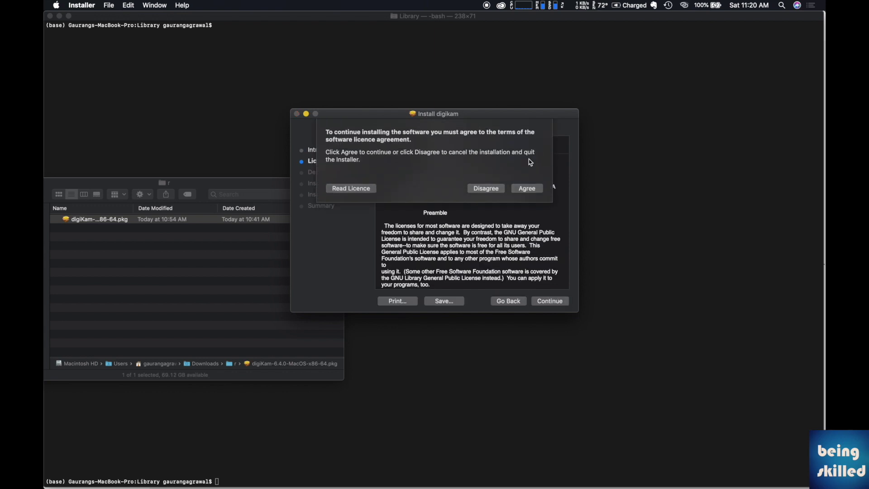
left_click(527, 188)
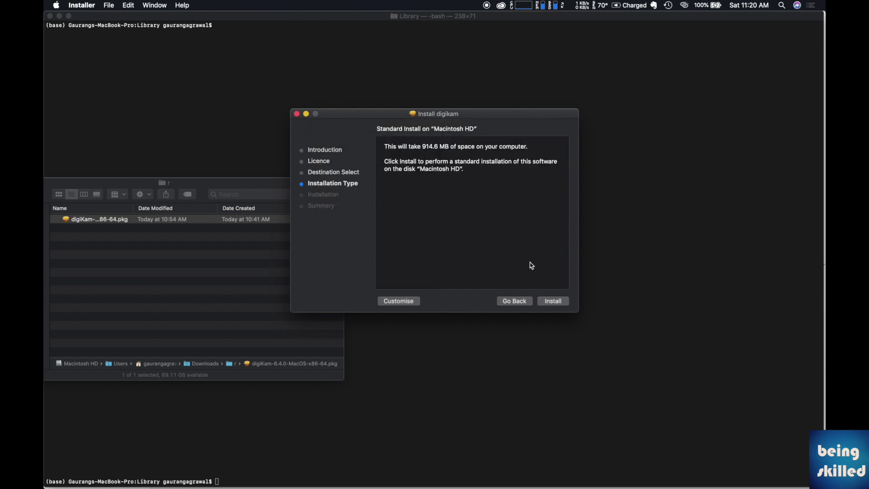
left_click(552, 303)
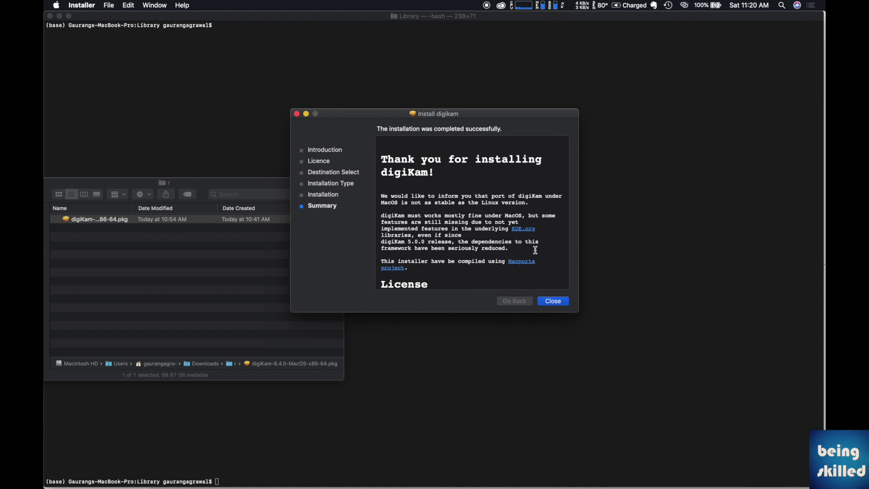
left_click(549, 301)
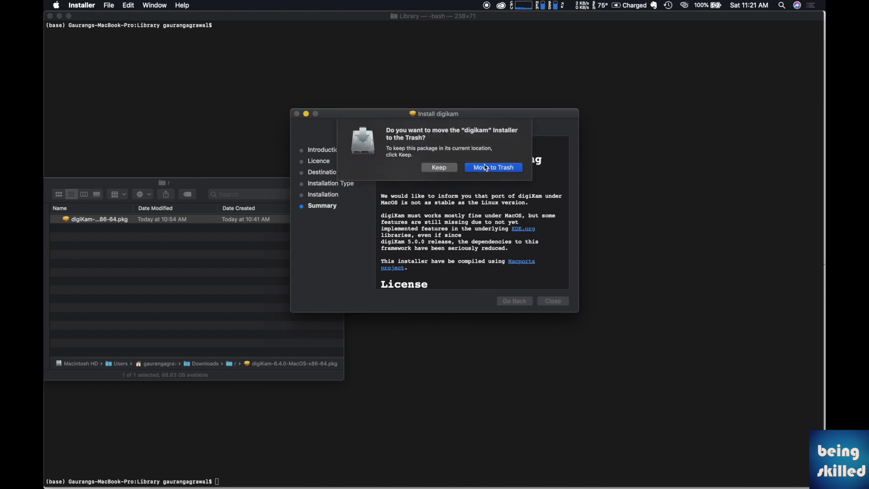
left_click(438, 167)
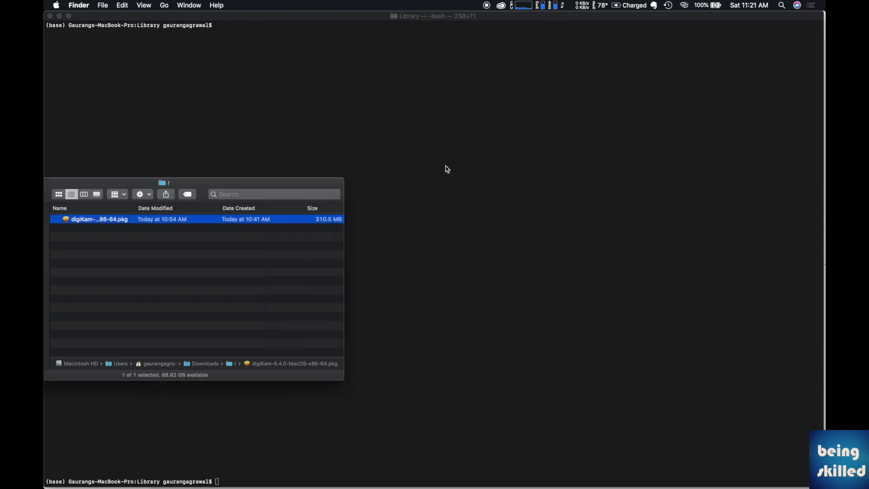
Launch digiKam by searching 'digikam' in Spotlight.
key("super+space")
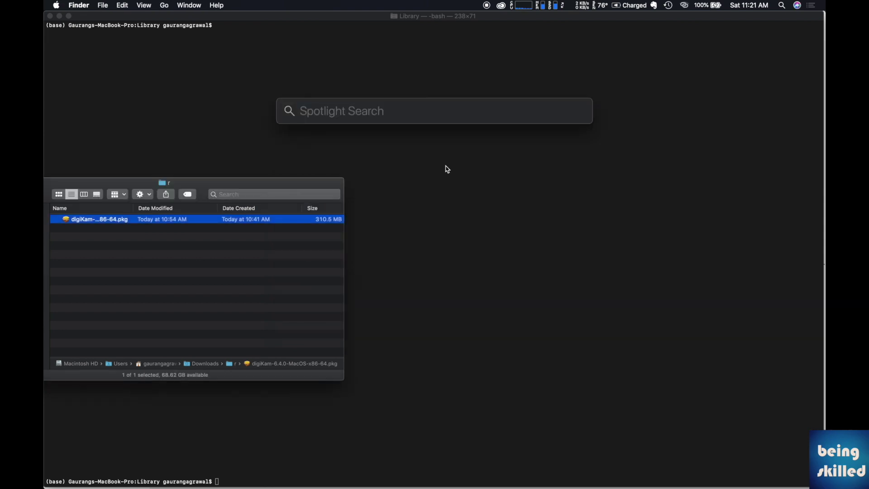
type("digikam")
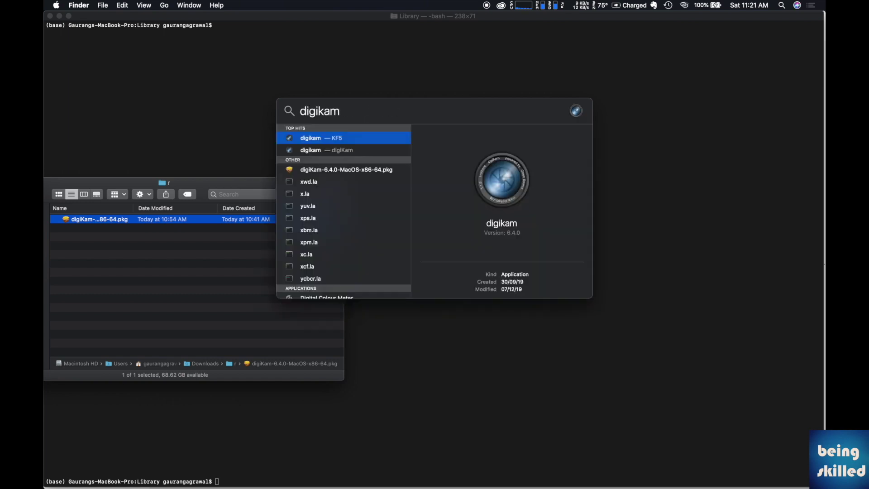
key("Return")
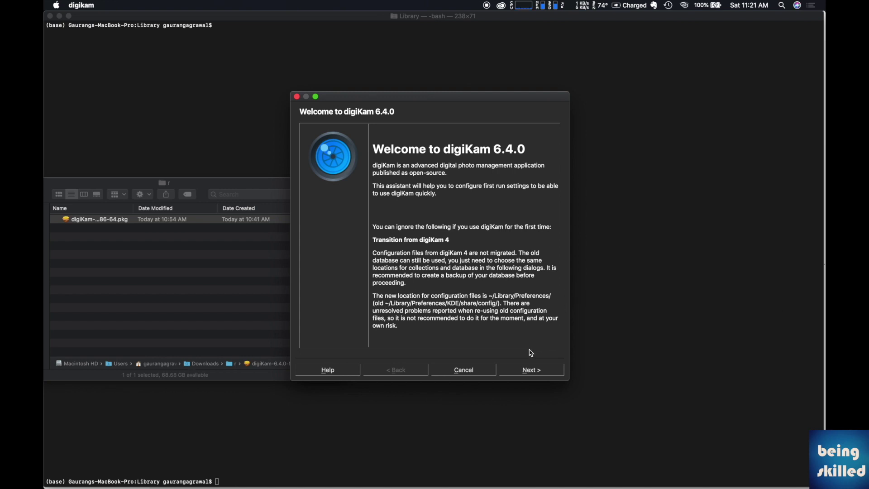
Move past the welcome page, return to the image-location step, and browse to the Sort Me folder.
left_click(539, 371)
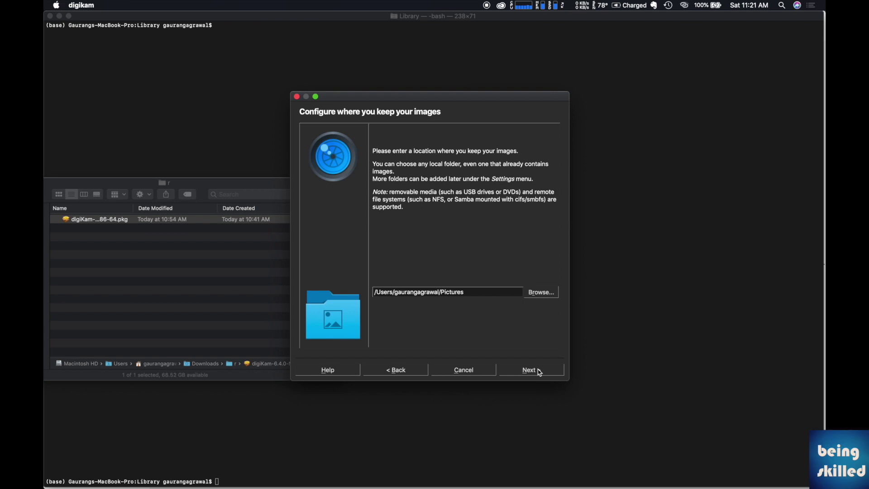
left_click(539, 373)
left_click(413, 368)
left_click(536, 295)
left_click_drag(100, 157, 93, 158)
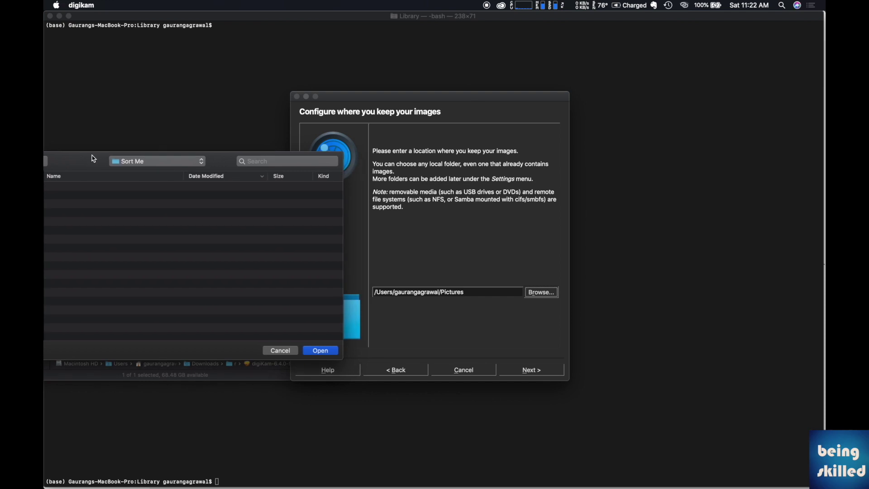
left_click(329, 354)
Keep images in Pictures/Sort Me and put the databases in a new 'DigiKam DB' folder under Pictures.
left_click(517, 371)
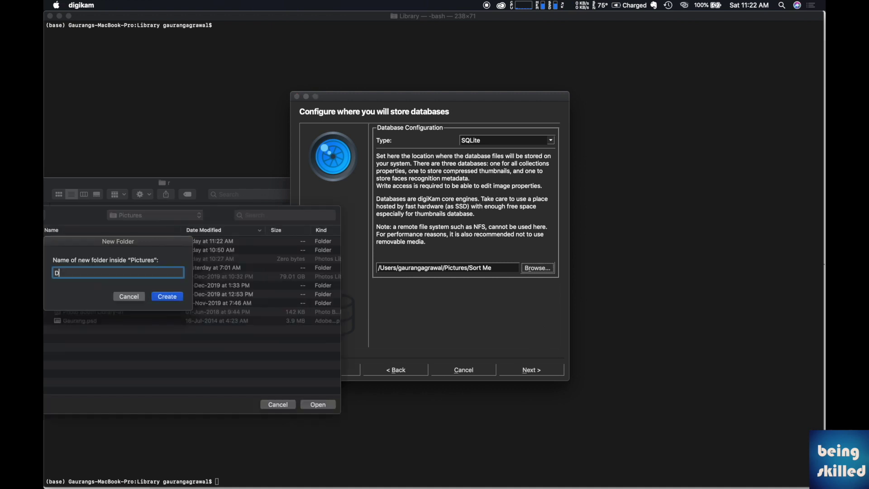
type("igiKam DB")
key("super+a")
type("DigiKam DB")
key("Return")
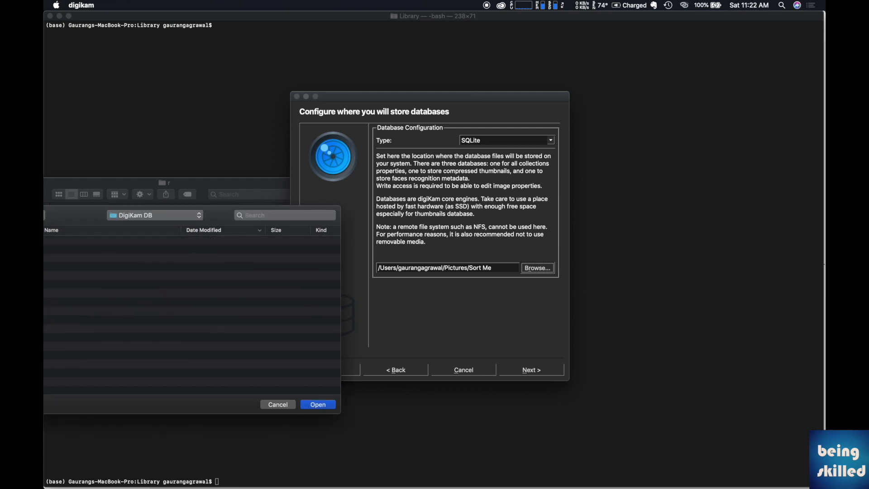
left_click(326, 403)
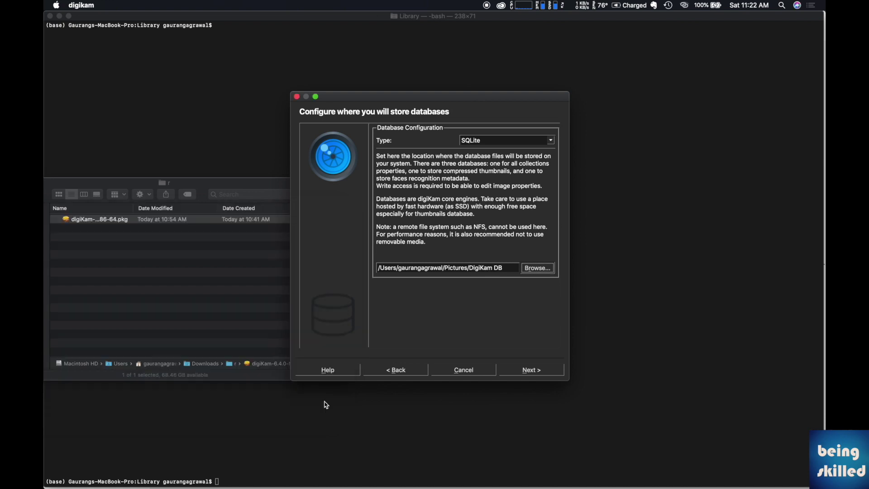
left_click(527, 374)
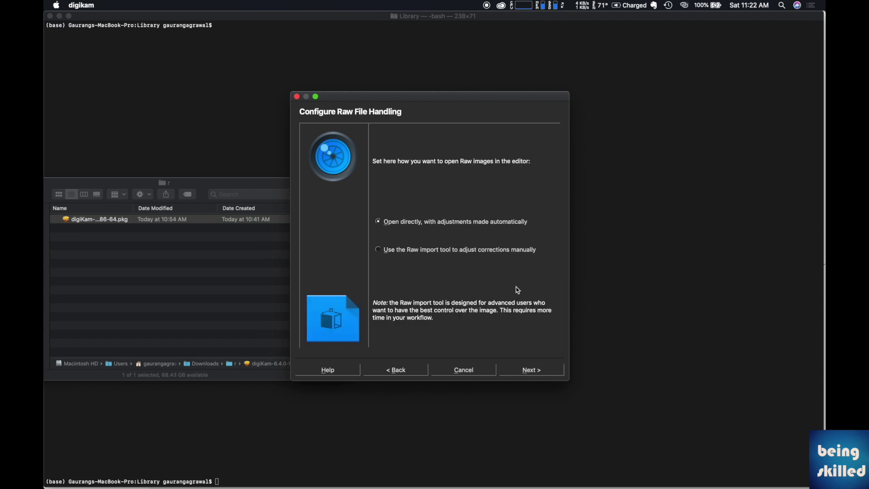
Have Raw files open directly with automatic adjustments and store assigned information in the files' metadata.
left_click(493, 256)
left_click(448, 226)
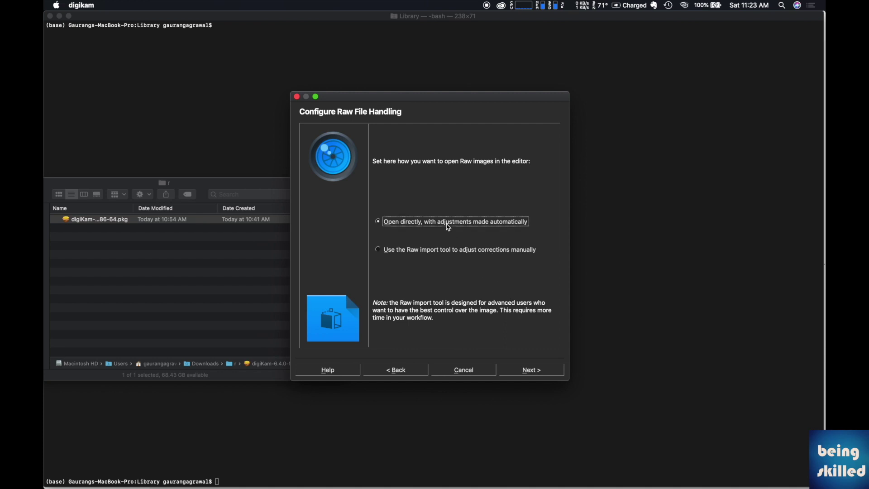
left_click(531, 370)
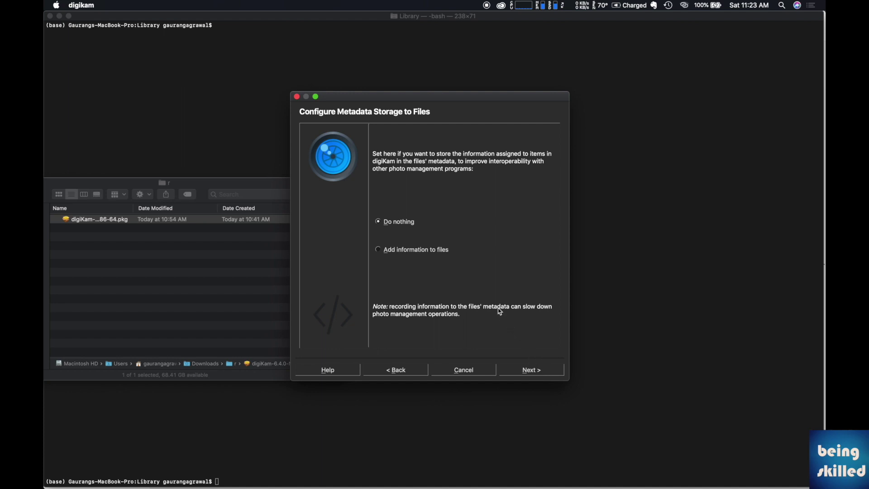
left_click(442, 255)
left_click(532, 372)
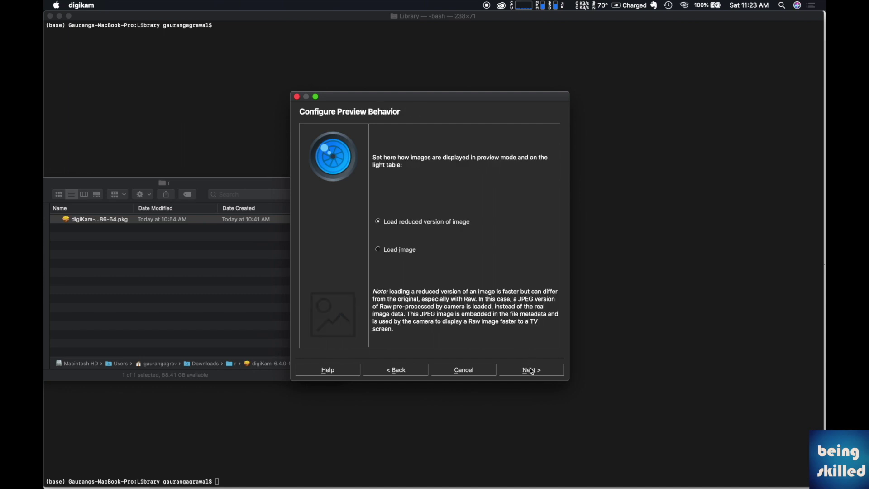
Load full images in previews, keep opening a preview for files, and turn on tooltips.
left_click(406, 252)
left_click(539, 370)
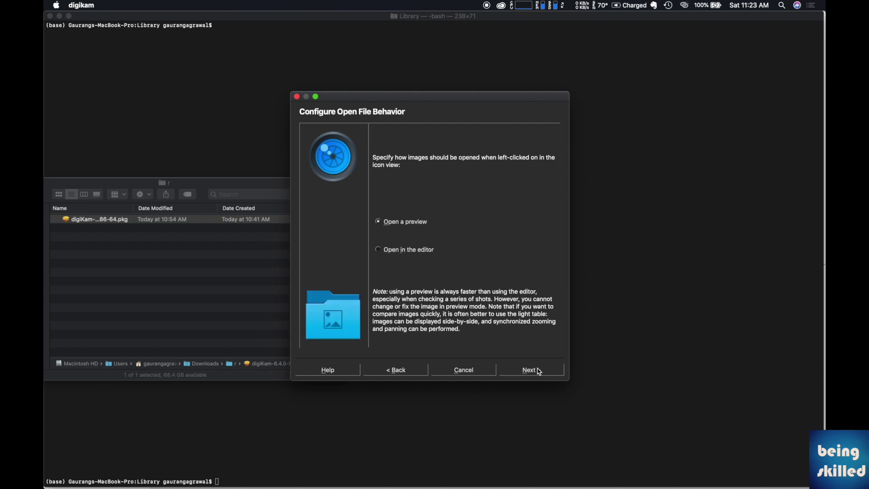
left_click(539, 370)
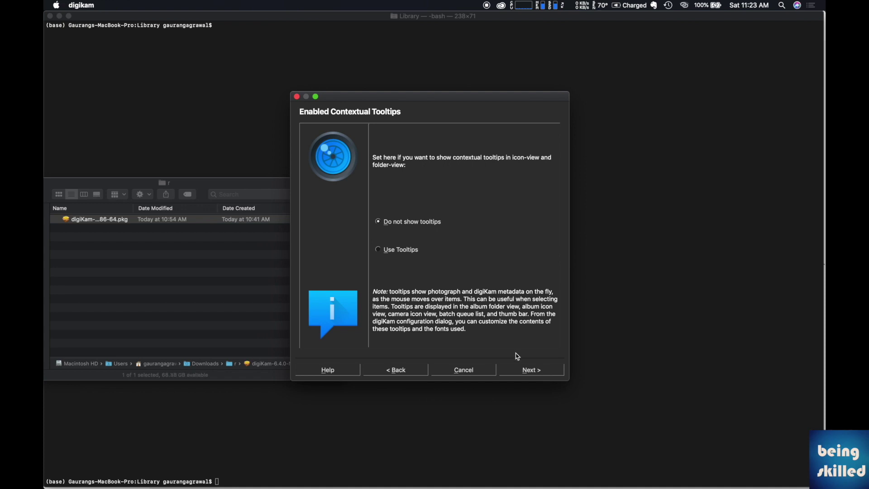
left_click(388, 250)
Advance to the Scan Your Collection page, which announces the minimal setup is done.
left_click(521, 368)
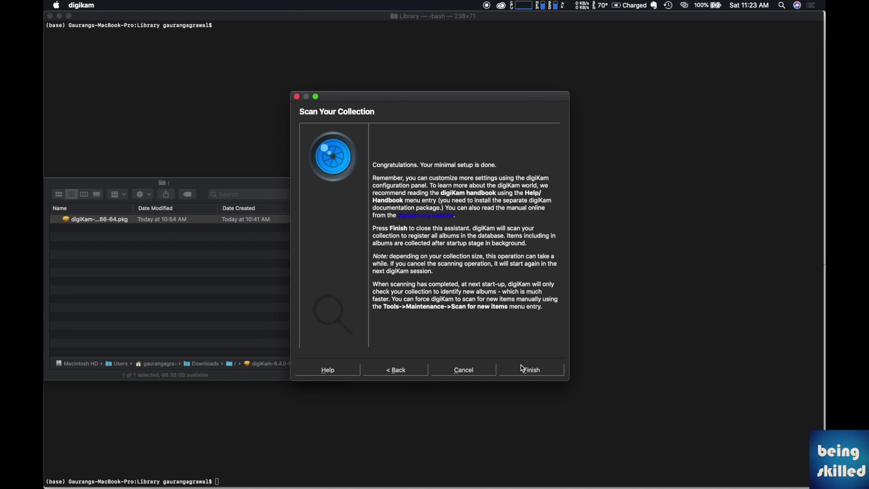